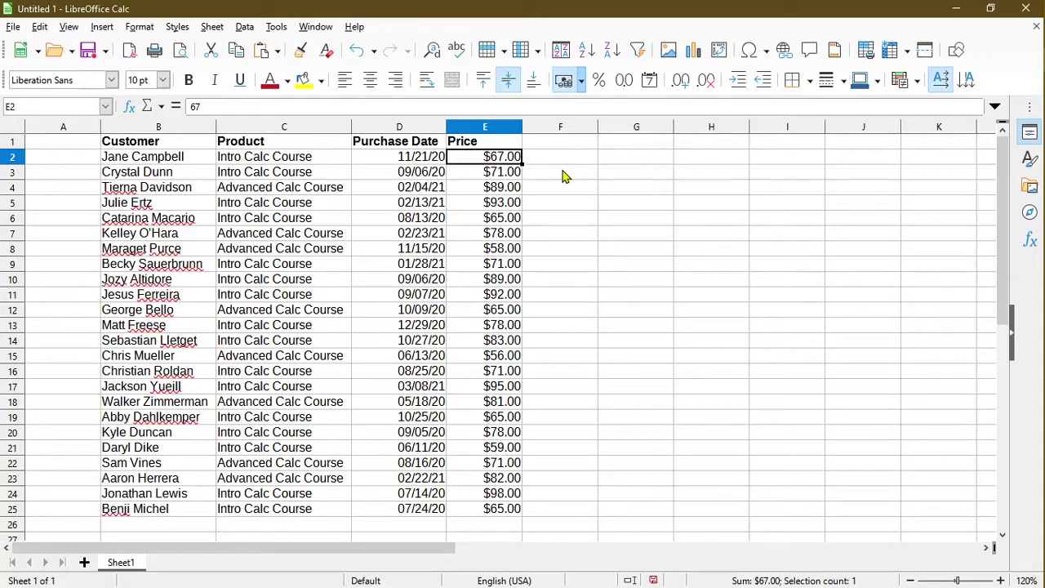
Add a conditional rule to E2 that applies when the cell value is greater than 80.
{"action": "left_click", "coordinate": [140, 33]}
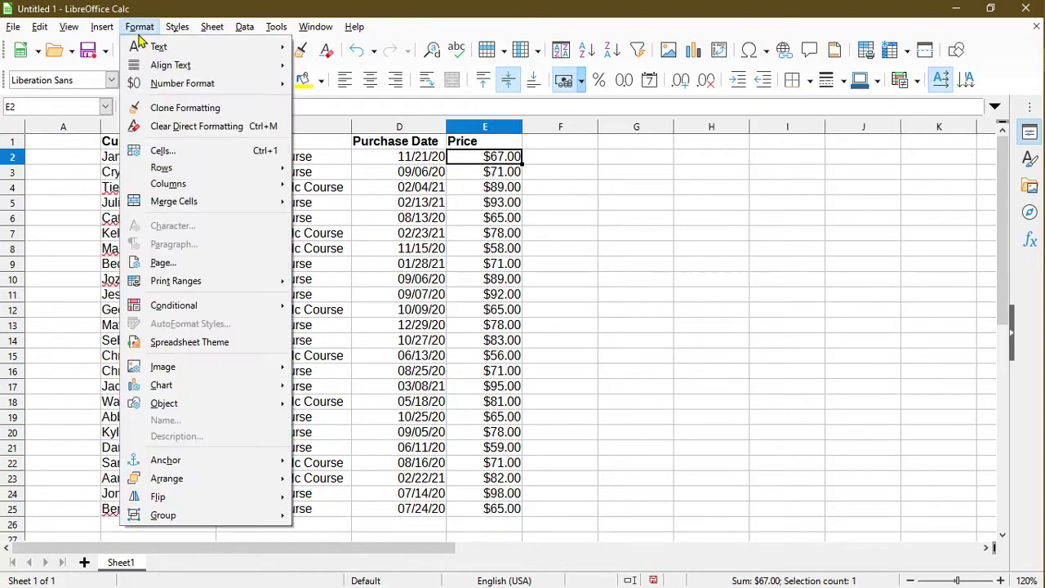
{"action": "mouse_move", "coordinate": [221, 307]}
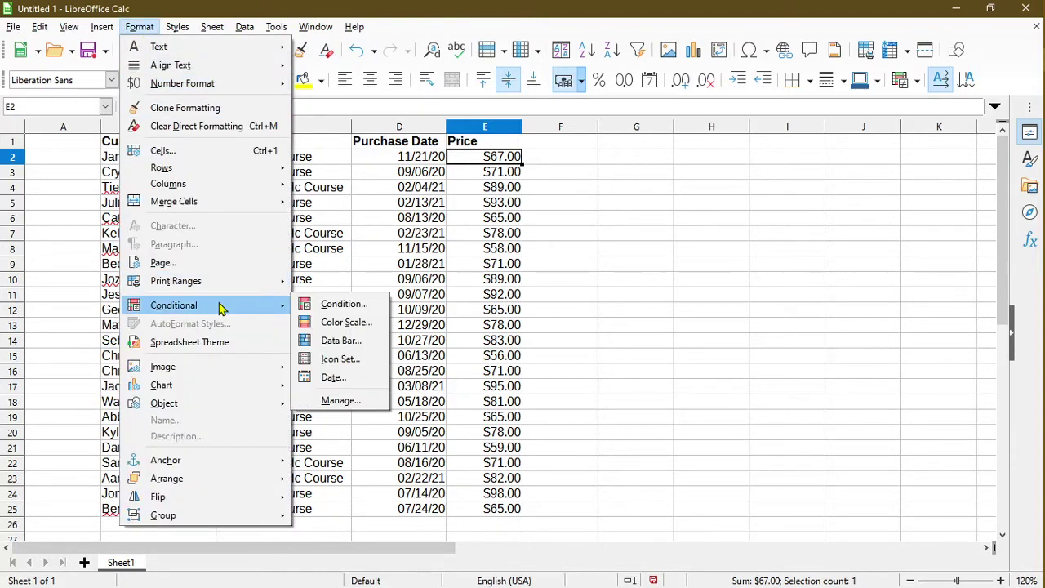
{"action": "left_click", "coordinate": [344, 303]}
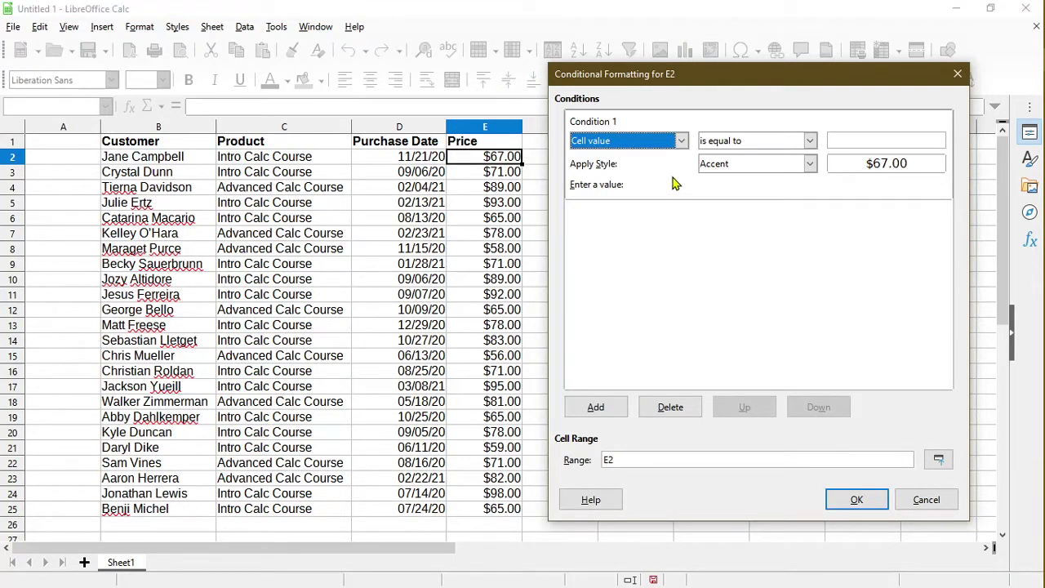
{"action": "left_click", "coordinate": [810, 142]}
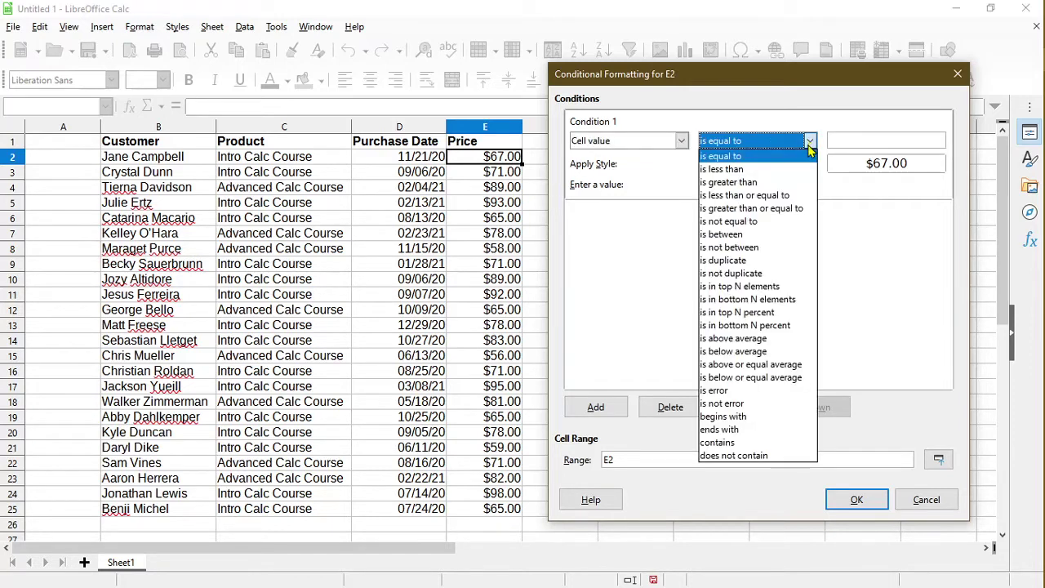
{"action": "left_click", "coordinate": [785, 182]}
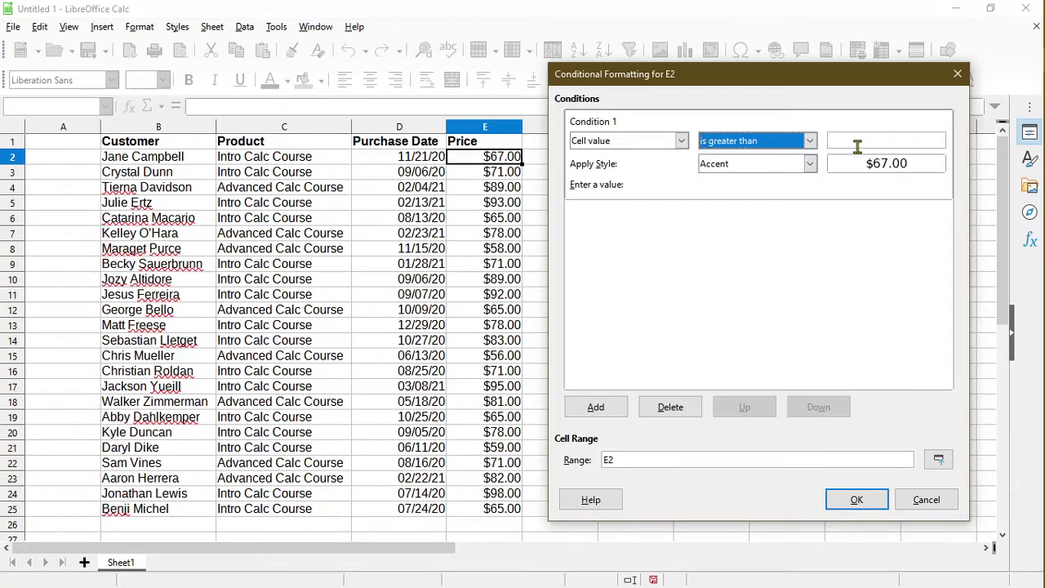
{"action": "left_click", "coordinate": [858, 143]}
{"action": "type", "text": "80"}
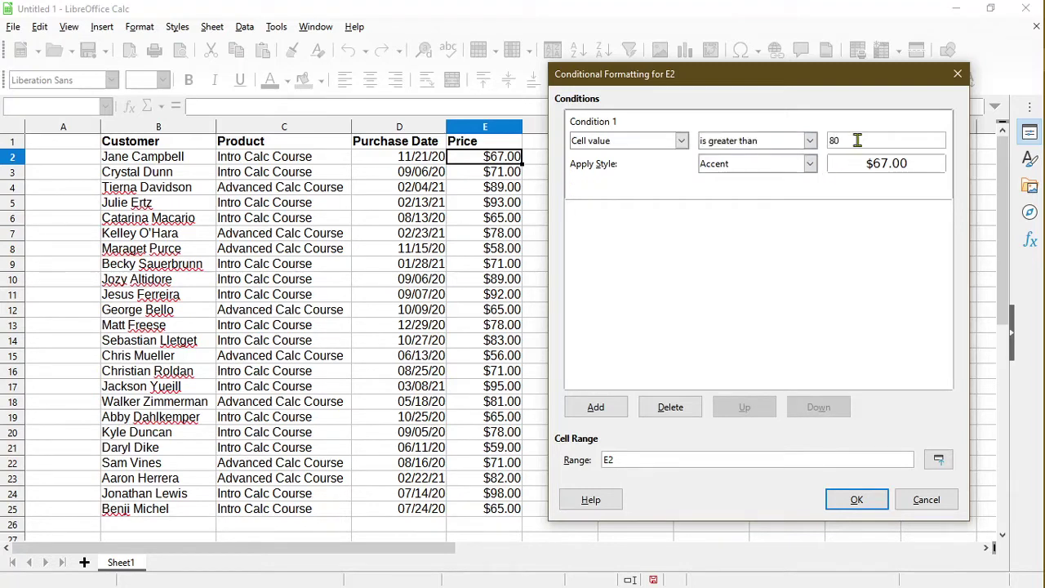
Browse the available cell styles for the rule, then start a new style.
{"action": "left_click", "coordinate": [810, 163]}
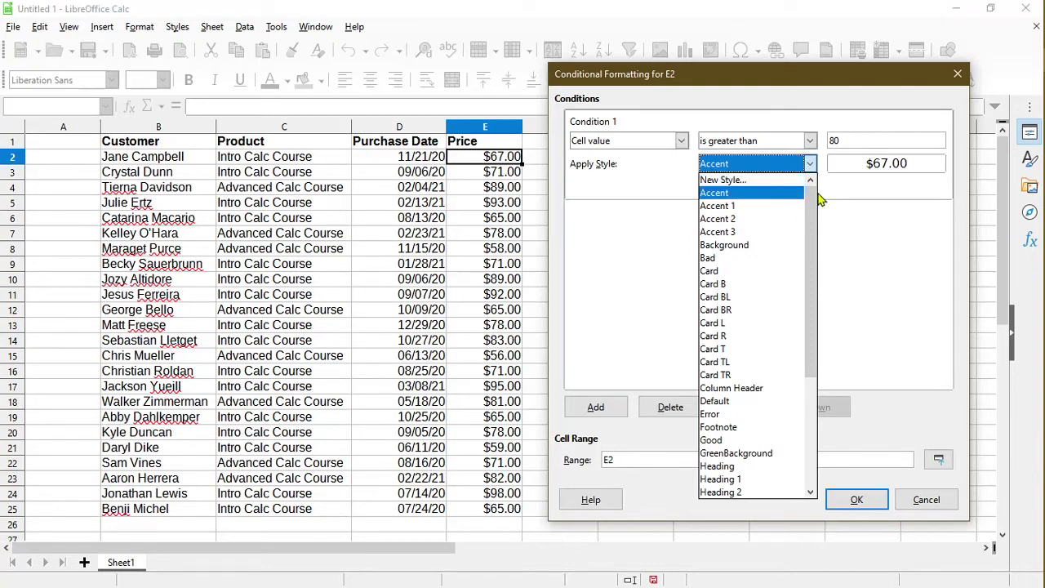
{"action": "key", "text": "Down"}
{"action": "key", "text": "Down"}
{"action": "key", "text": "Down"}
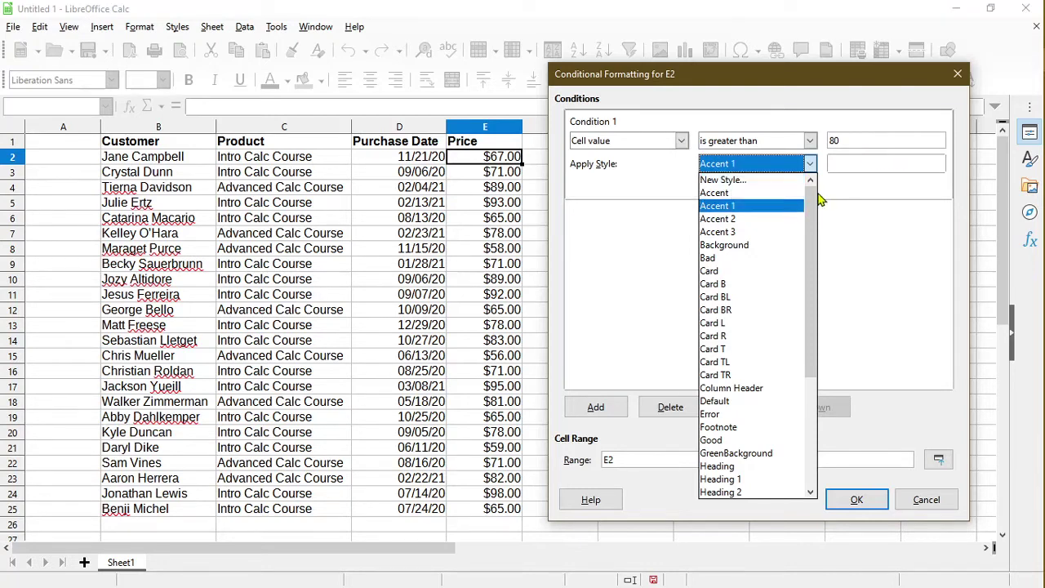
{"action": "key", "text": "Down"}
{"action": "key", "text": "Down"}
{"action": "key", "text": "Down"}
{"action": "key", "text": "Down"}
{"action": "key", "text": "Down"}
{"action": "key", "text": "Down"}
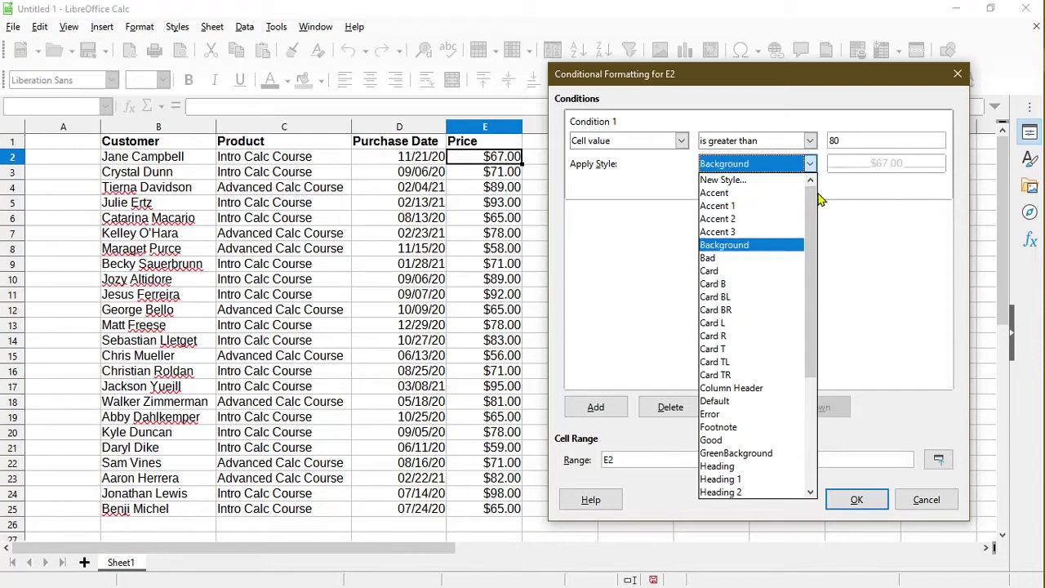
{"action": "key", "text": "Down"}
{"action": "key", "text": "Down"}
{"action": "key", "text": "Down"}
{"action": "key", "text": "Down"}
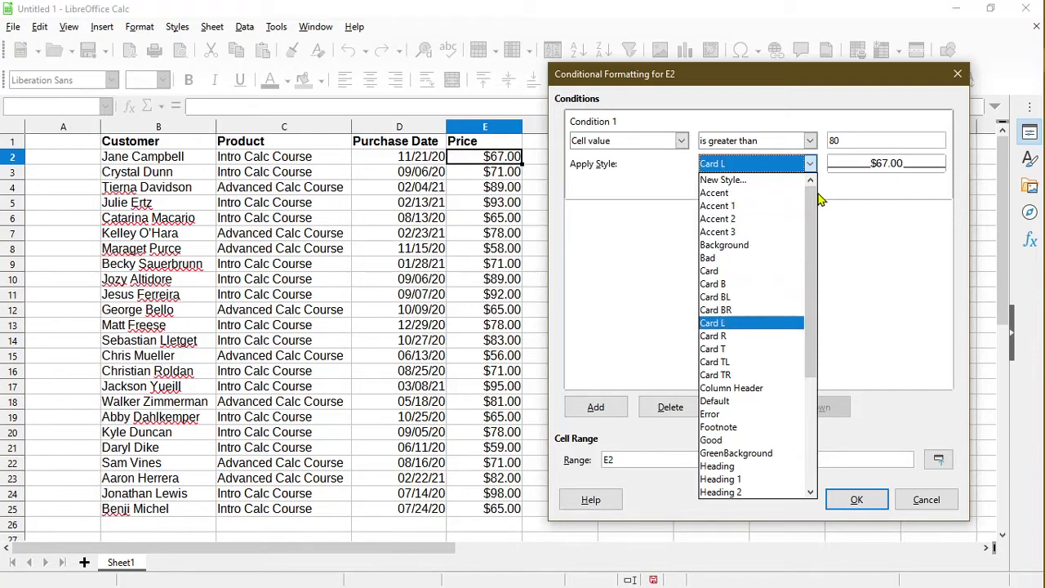
{"action": "key", "text": "Down"}
{"action": "key", "text": "Down"}
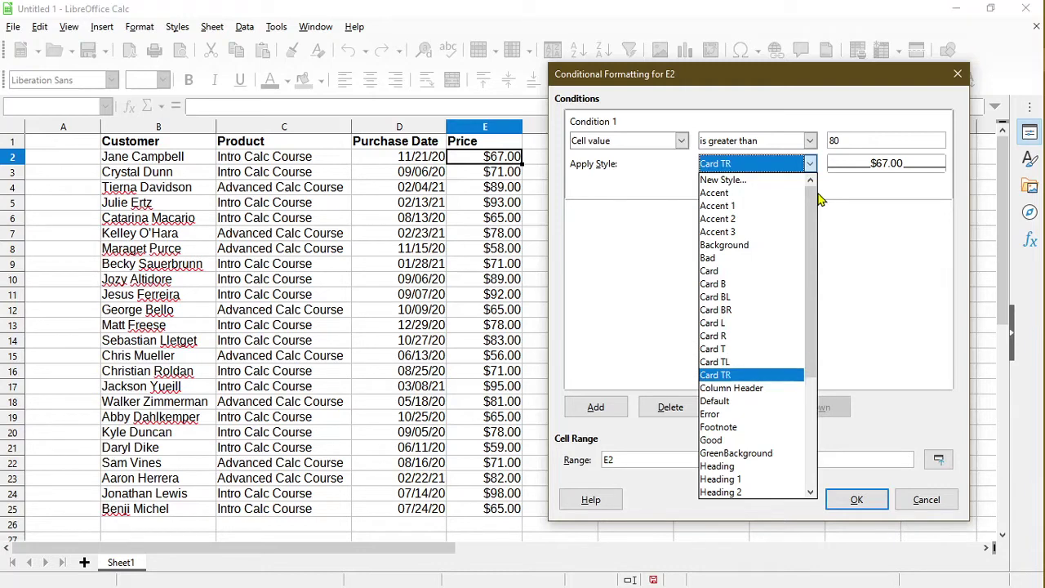
{"action": "key", "text": "Down"}
{"action": "key", "text": "Down"}
{"action": "key", "text": "Down"}
{"action": "key", "text": "Down"}
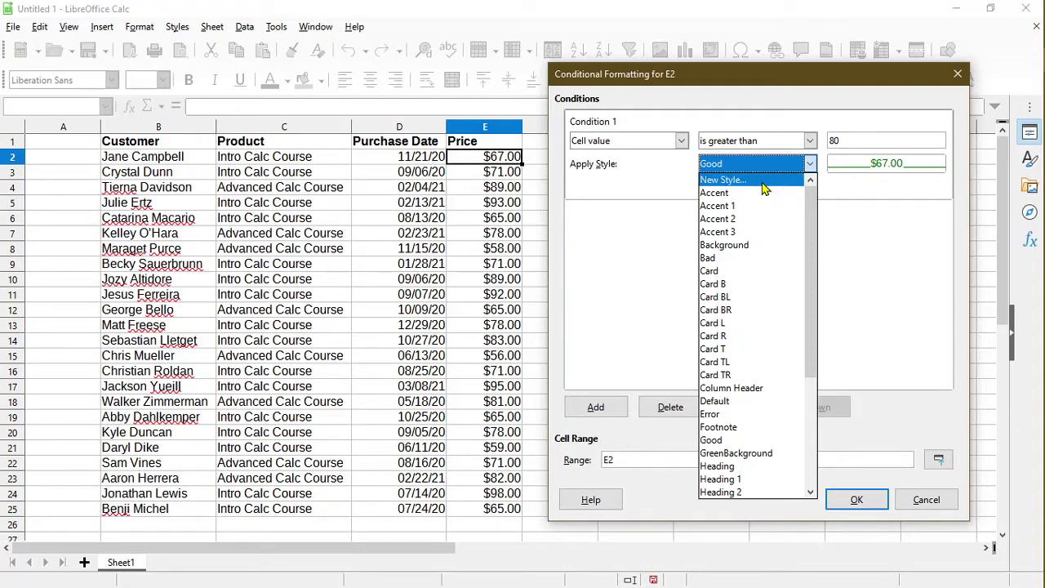
{"action": "left_click", "coordinate": [762, 183]}
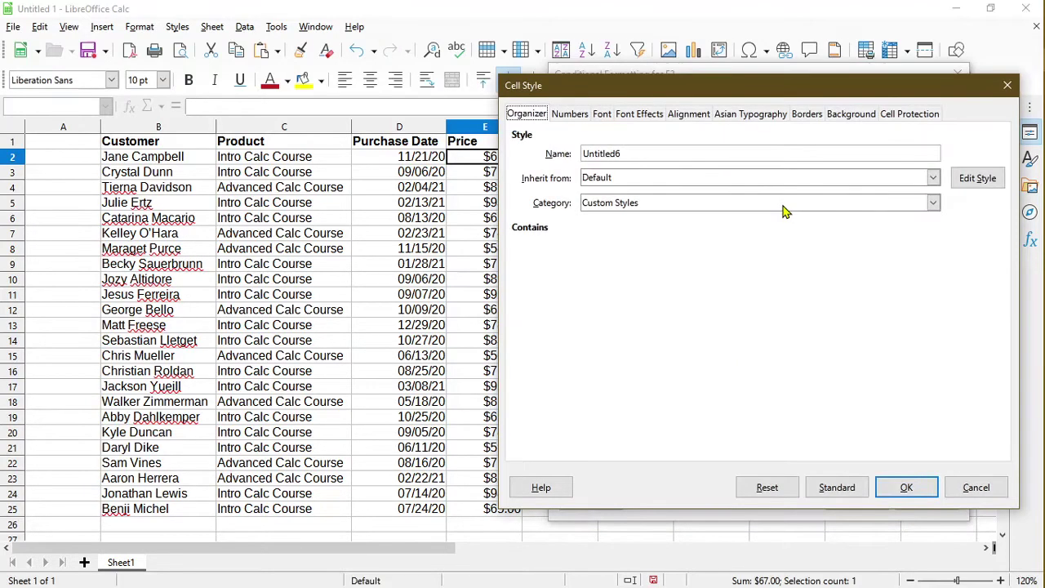
Give style Untitled6 a Currency number format and a dark green background, then confirm it.
{"action": "left_click", "coordinate": [576, 119]}
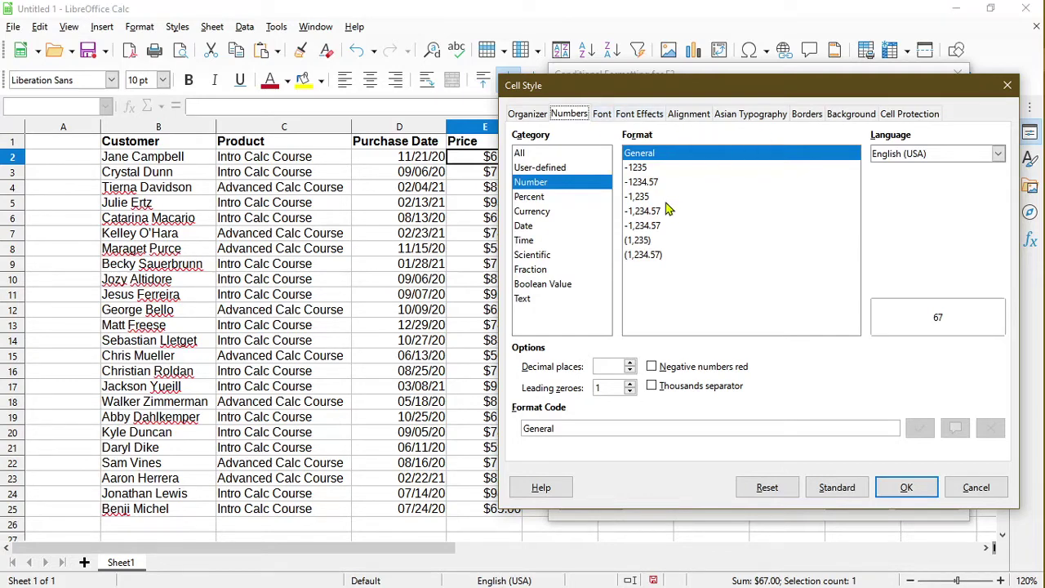
{"action": "left_click", "coordinate": [570, 217]}
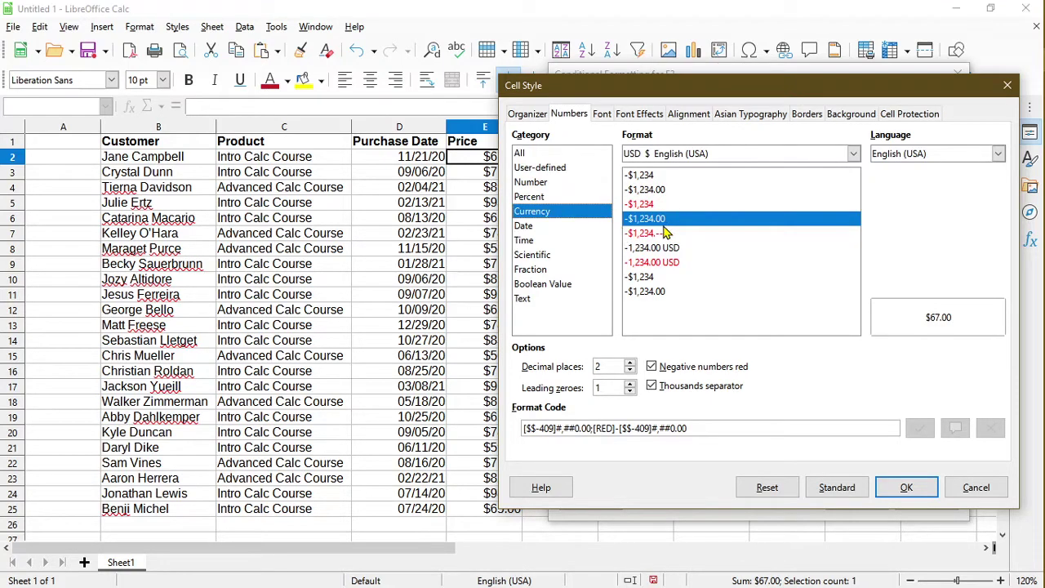
{"action": "left_click", "coordinate": [849, 118]}
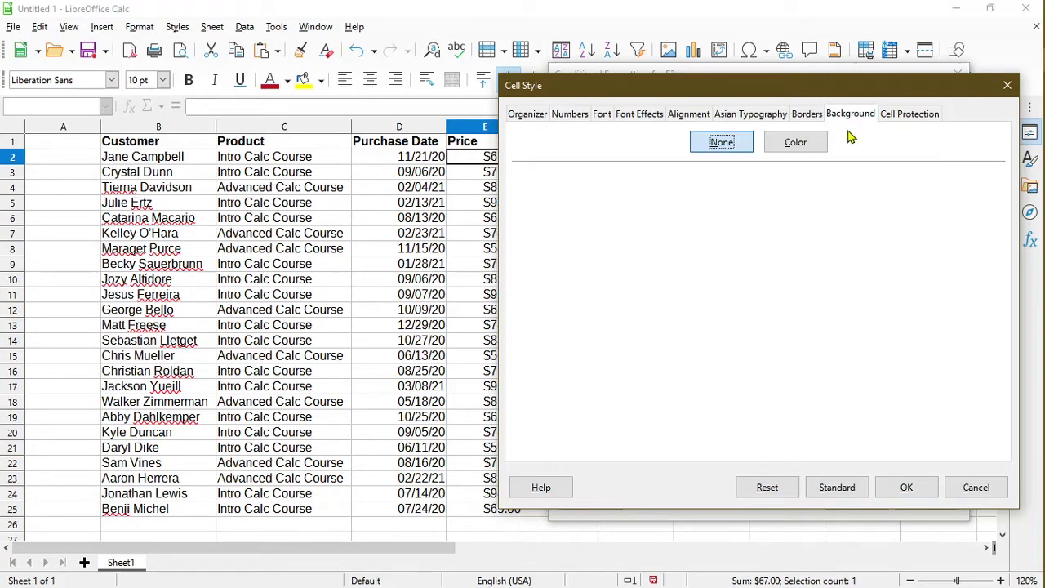
{"action": "left_click", "coordinate": [810, 147]}
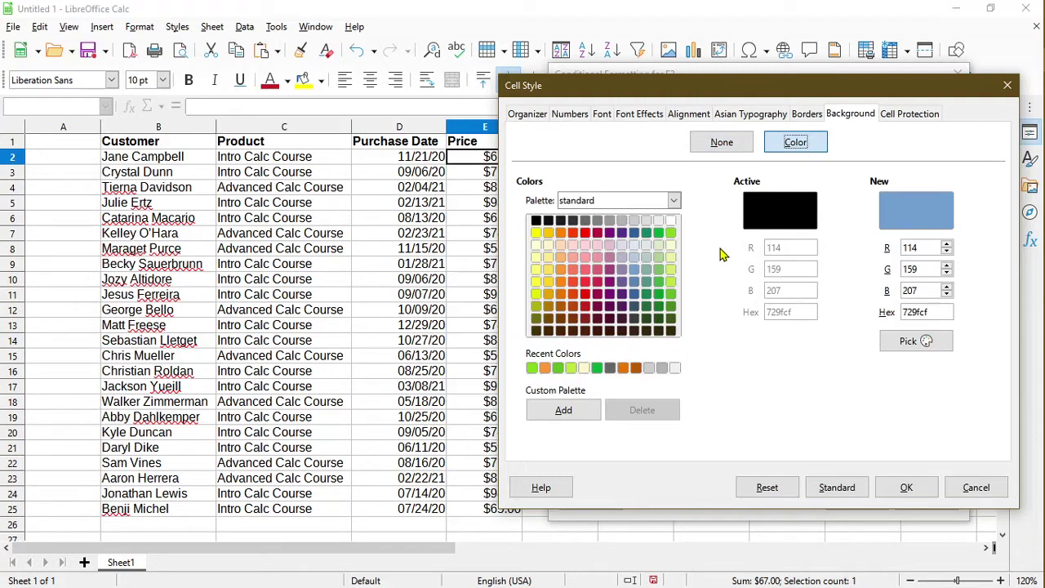
{"action": "left_click", "coordinate": [669, 294]}
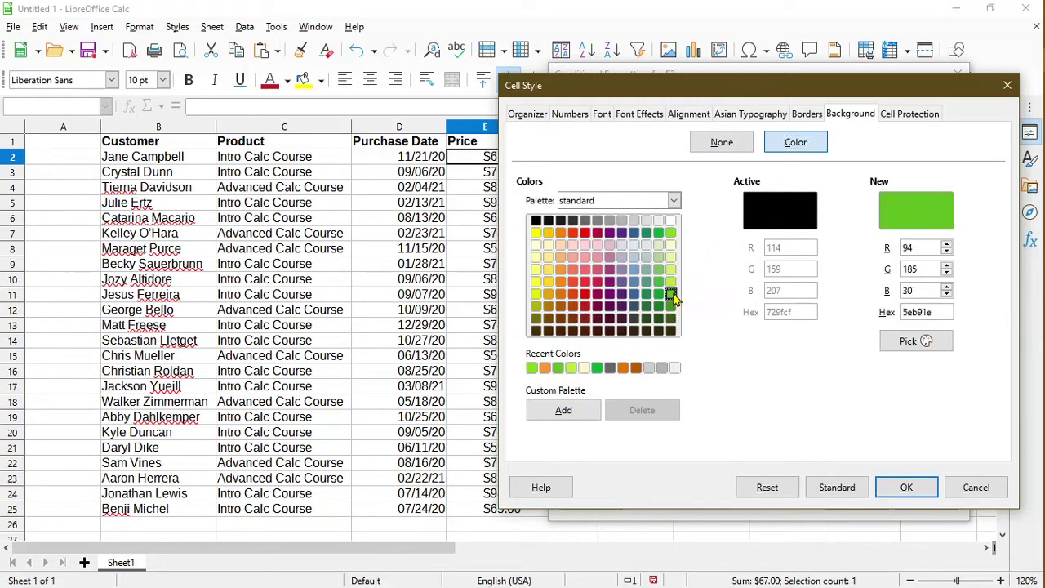
{"action": "left_click", "coordinate": [670, 306]}
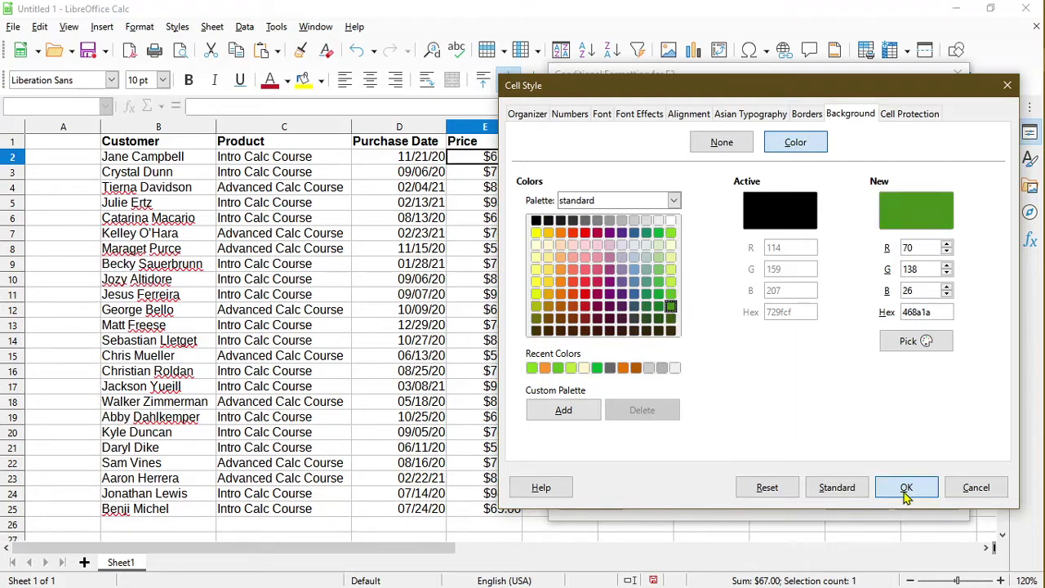
{"action": "left_click", "coordinate": [904, 488]}
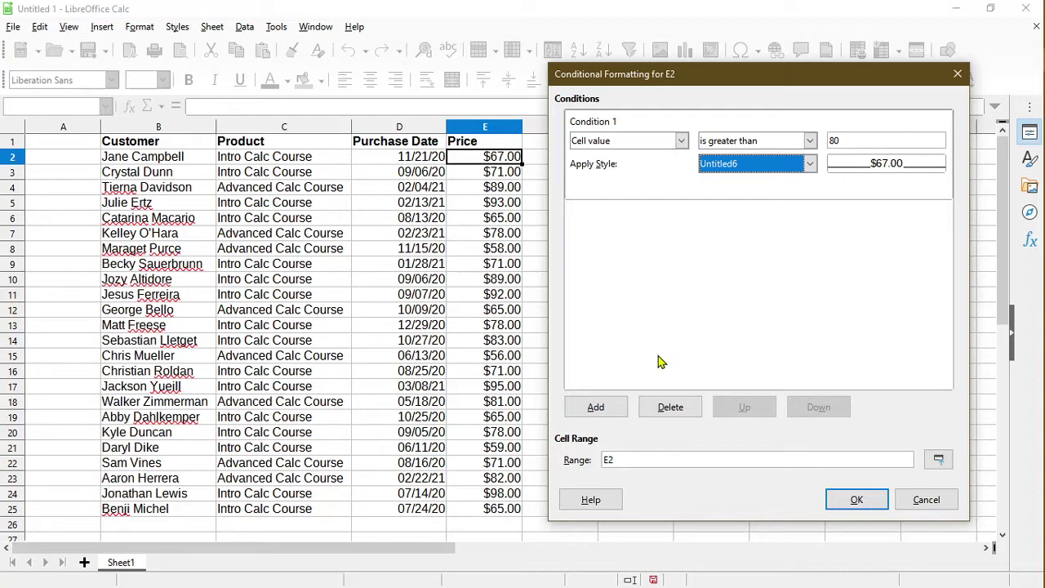
Add a second condition to E2 for cell values less than 60.
{"action": "left_click", "coordinate": [595, 408]}
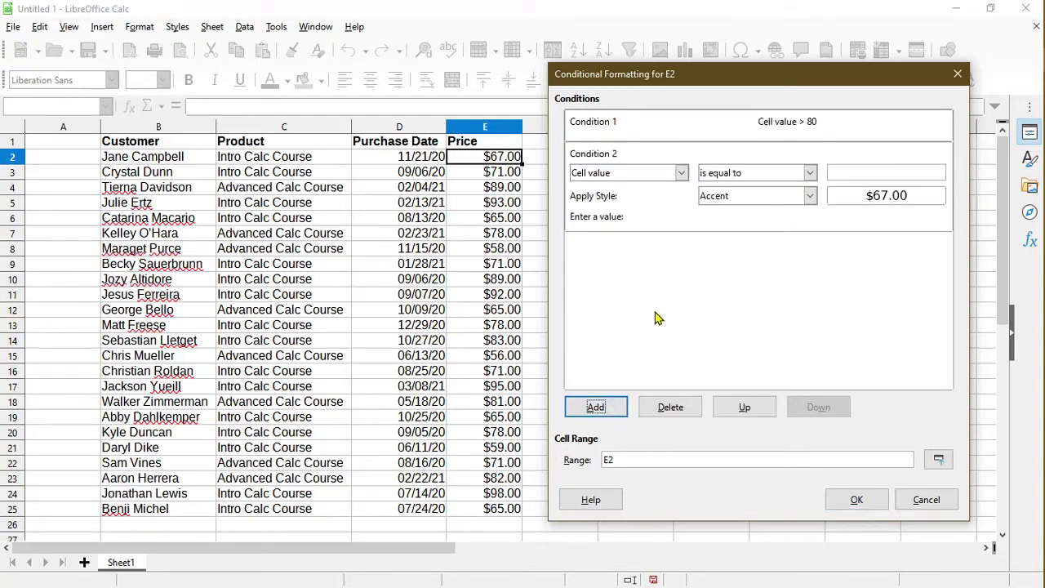
{"action": "left_click", "coordinate": [804, 173]}
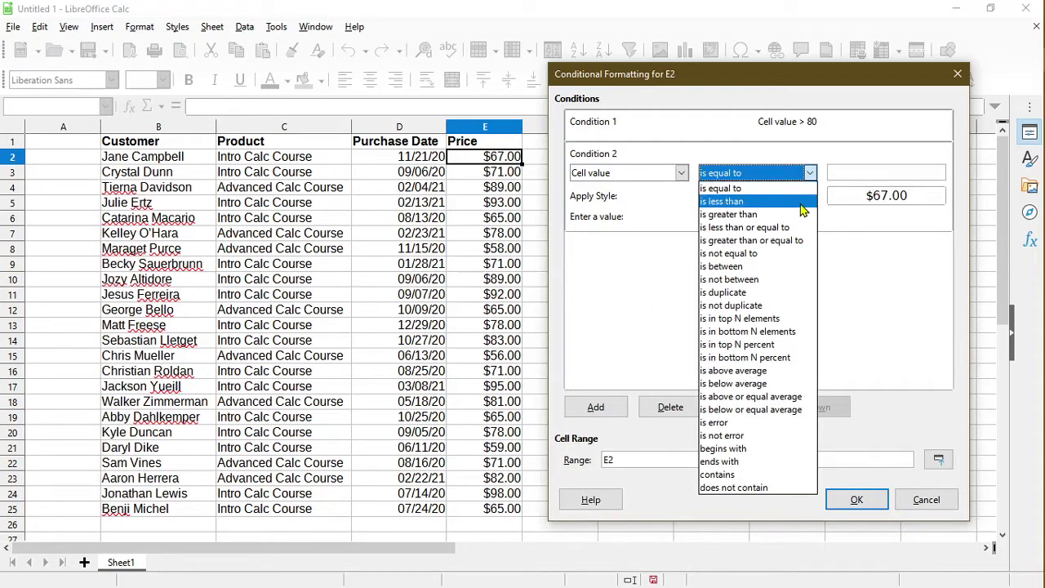
{"action": "left_click", "coordinate": [805, 201]}
{"action": "left_click", "coordinate": [852, 173]}
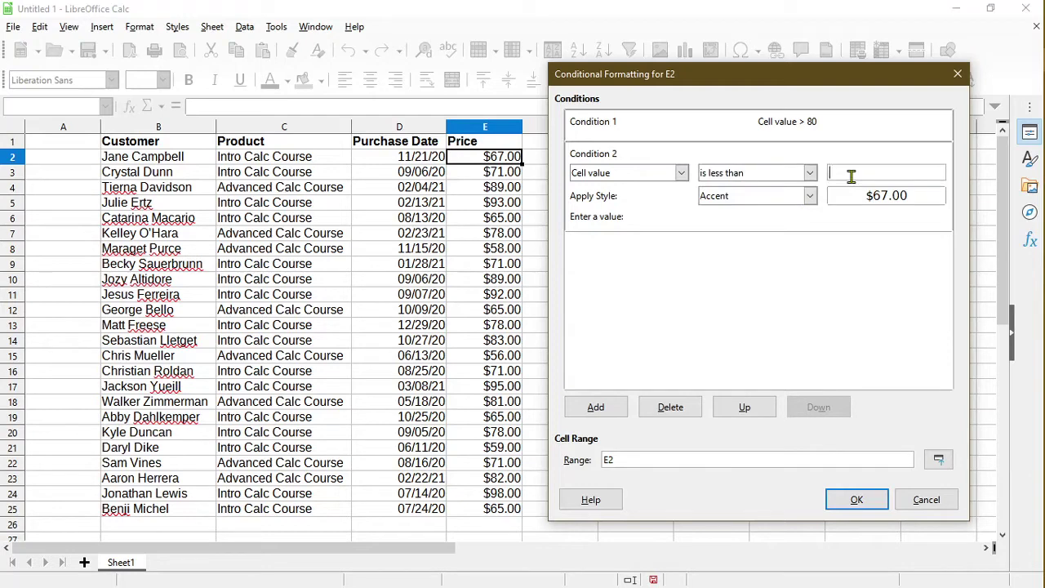
{"action": "type", "text": "60"}
{"action": "left_click", "coordinate": [809, 196]}
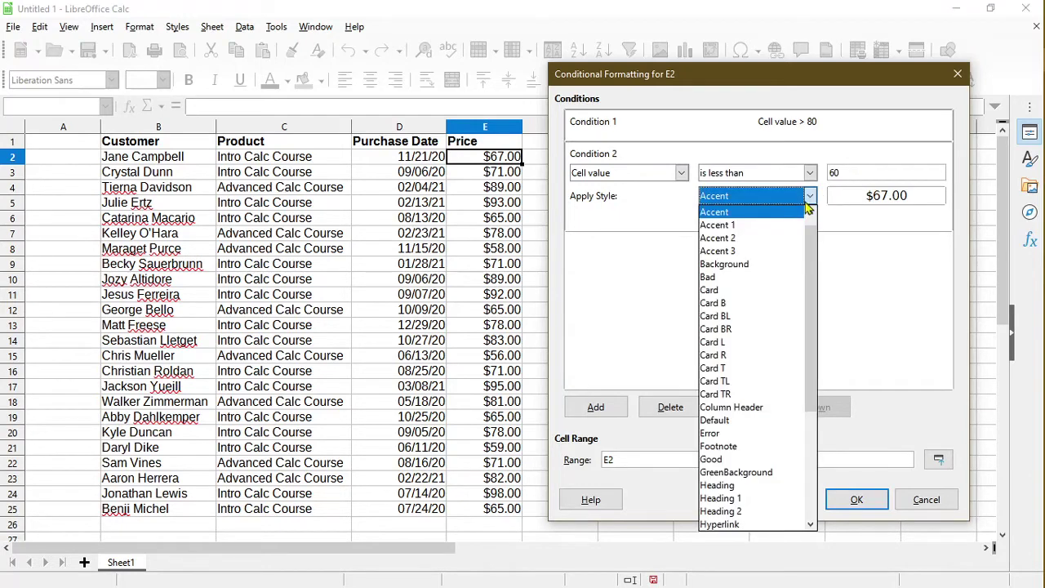
Create a new Light Brick 3 currency style for the under-60 condition and apply both rules.
{"action": "left_click", "coordinate": [774, 214]}
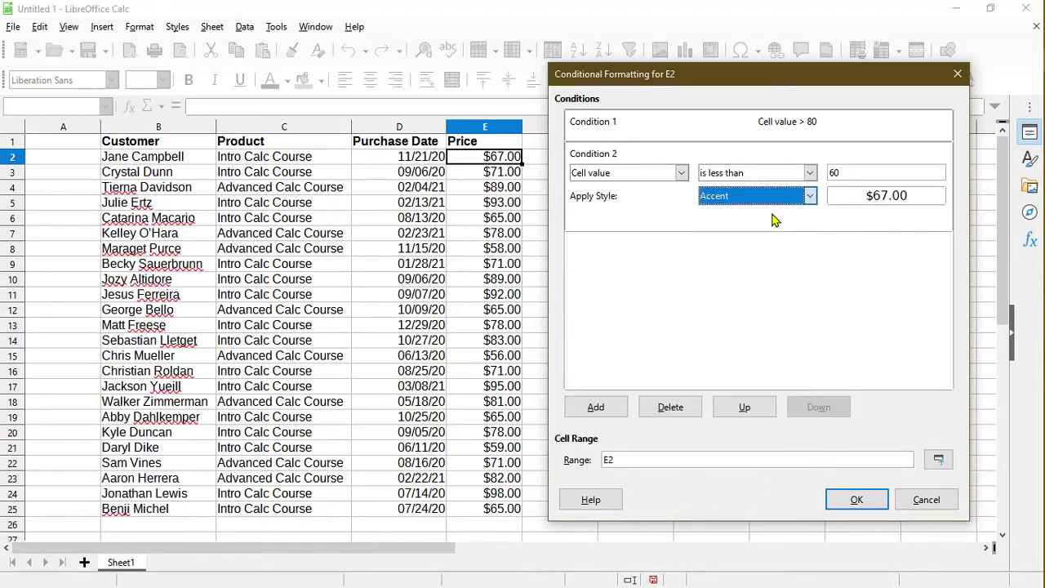
{"action": "left_click", "coordinate": [841, 119]}
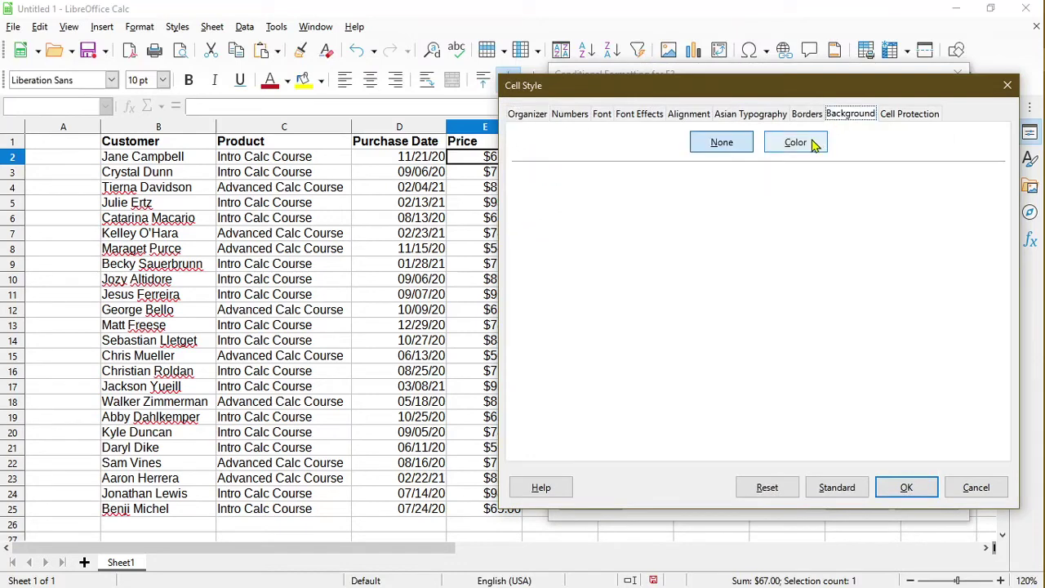
{"action": "left_click", "coordinate": [808, 145]}
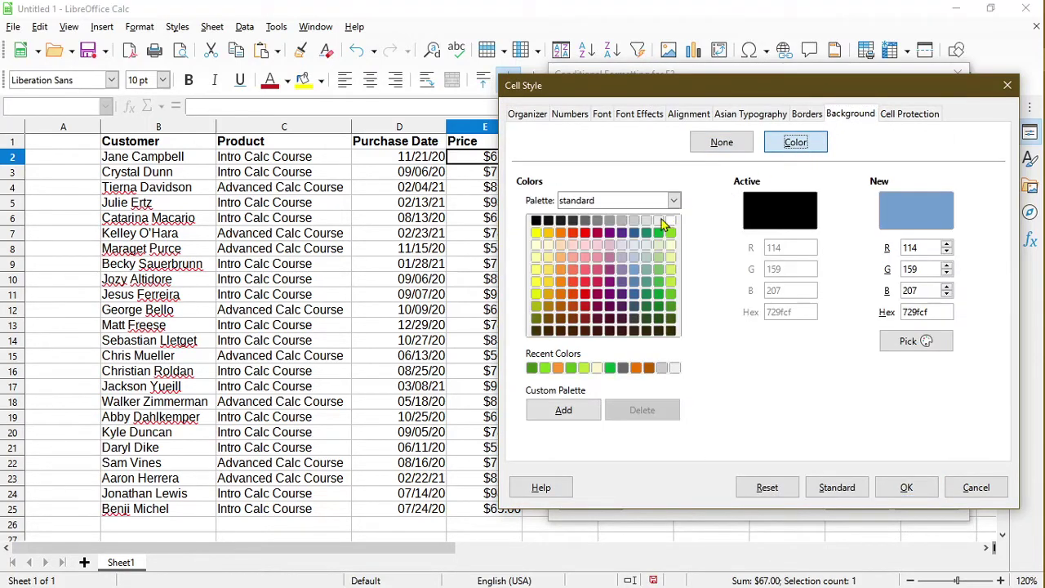
{"action": "left_click", "coordinate": [573, 259]}
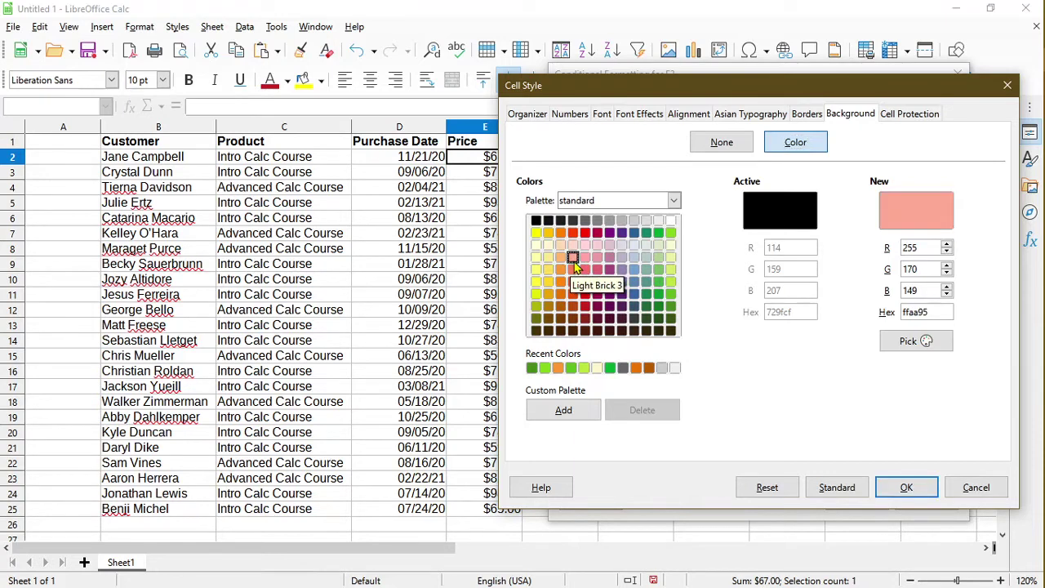
{"action": "left_click", "coordinate": [574, 116]}
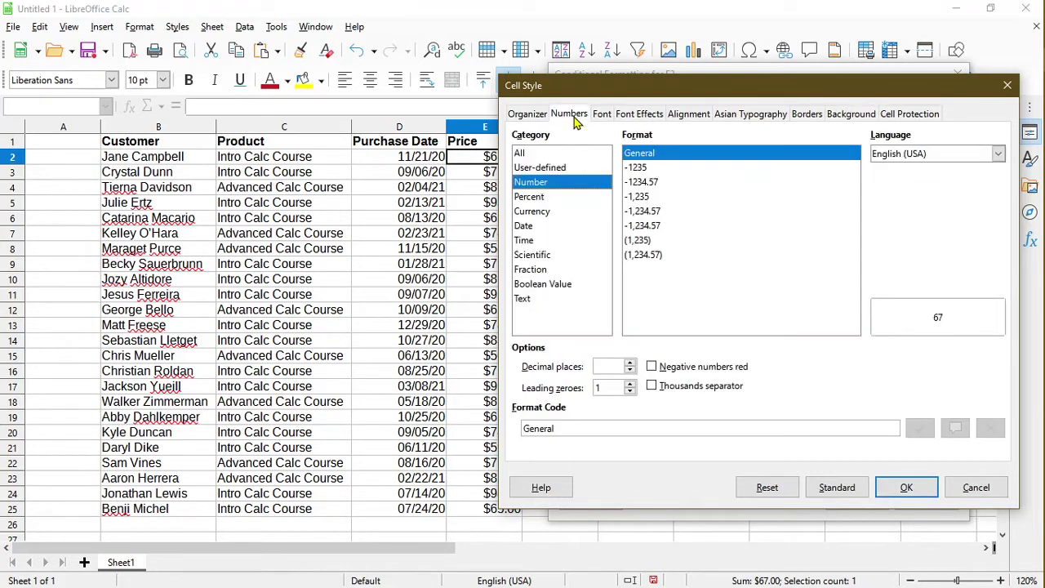
{"action": "left_click", "coordinate": [565, 219]}
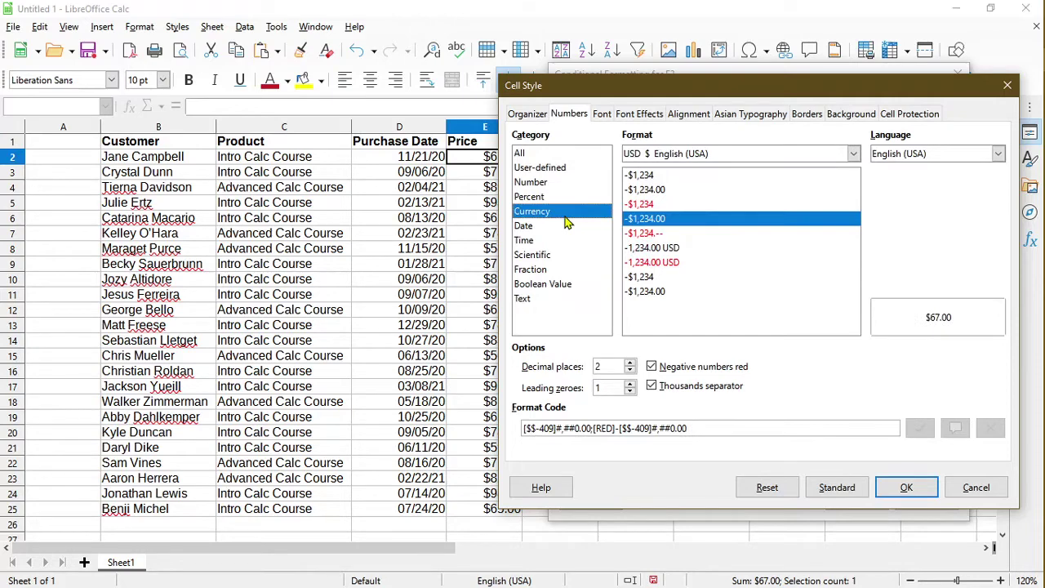
{"action": "left_click", "coordinate": [923, 490]}
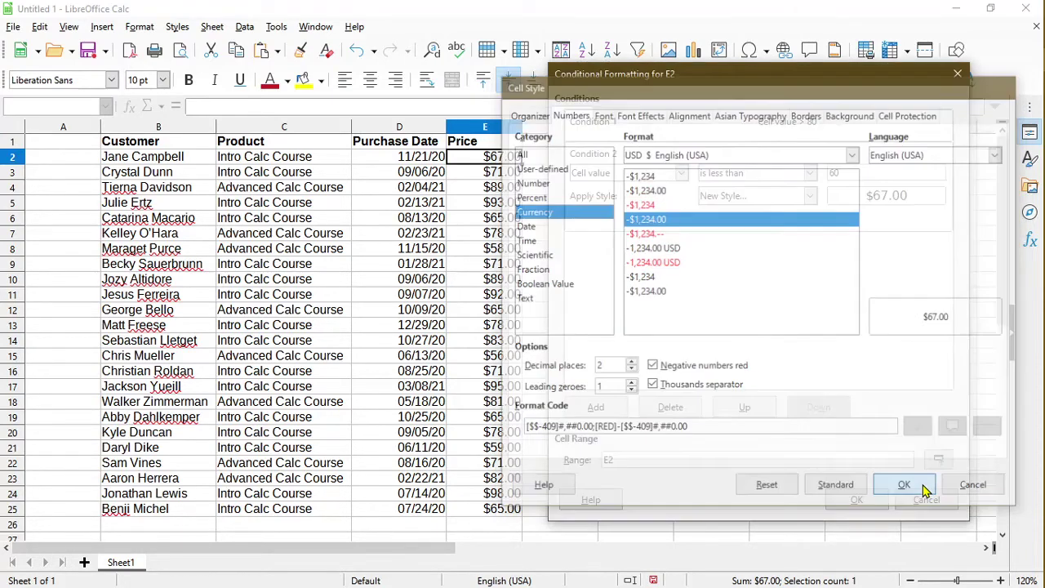
{"action": "left_click", "coordinate": [884, 500]}
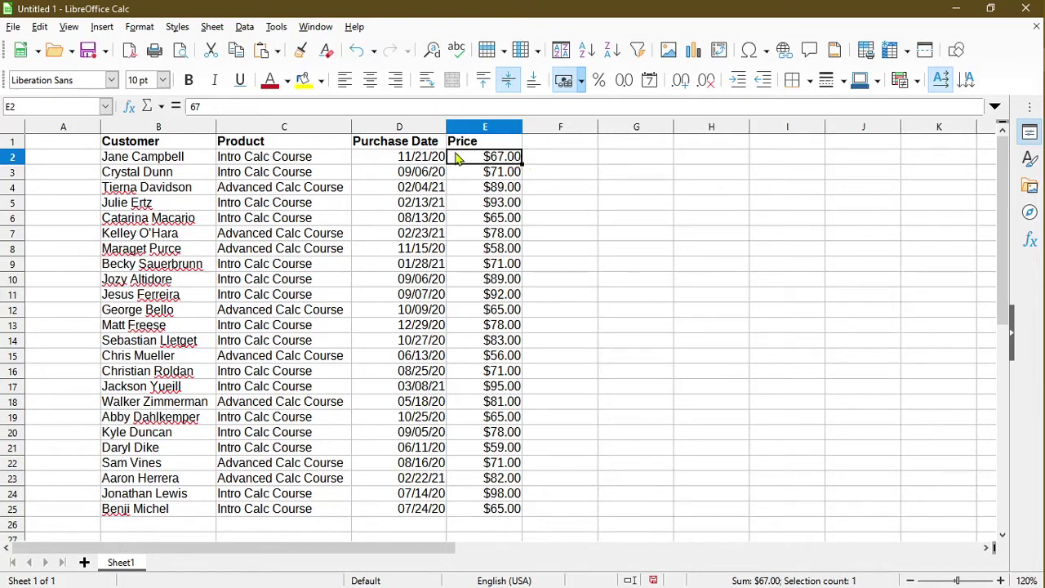
Clone E2's conditional formatting onto E3:E25, colouring prices over 80 green and under 60 light red.
{"action": "left_click", "coordinate": [304, 61]}
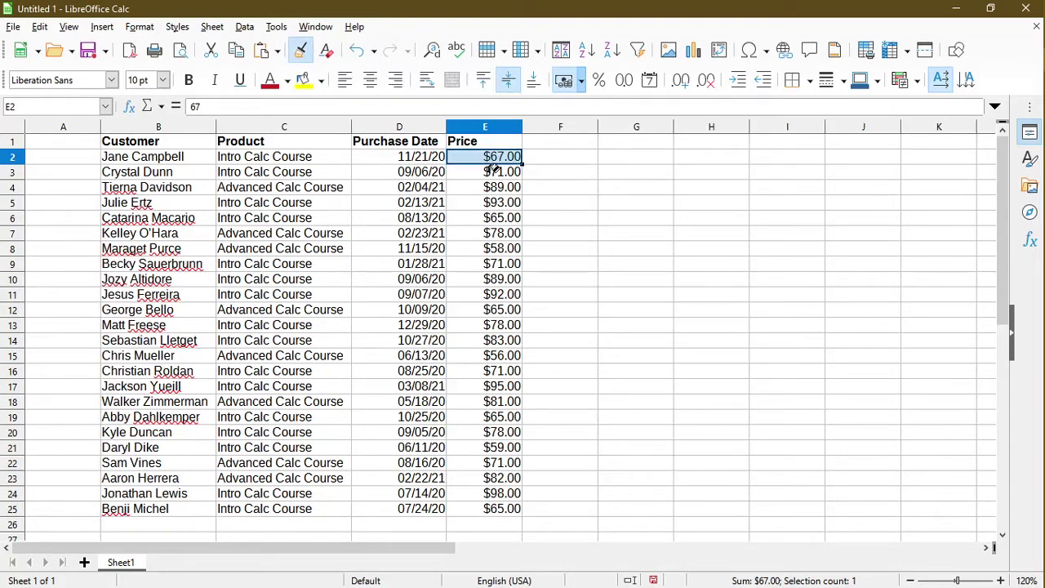
{"action": "mouse_move", "coordinate": [493, 168]}
{"action": "left_mouse_down"}
{"action": "mouse_move", "coordinate": [509, 217]}
{"action": "mouse_move", "coordinate": [501, 367]}
{"action": "mouse_move", "coordinate": [513, 506]}
{"action": "left_mouse_up"}
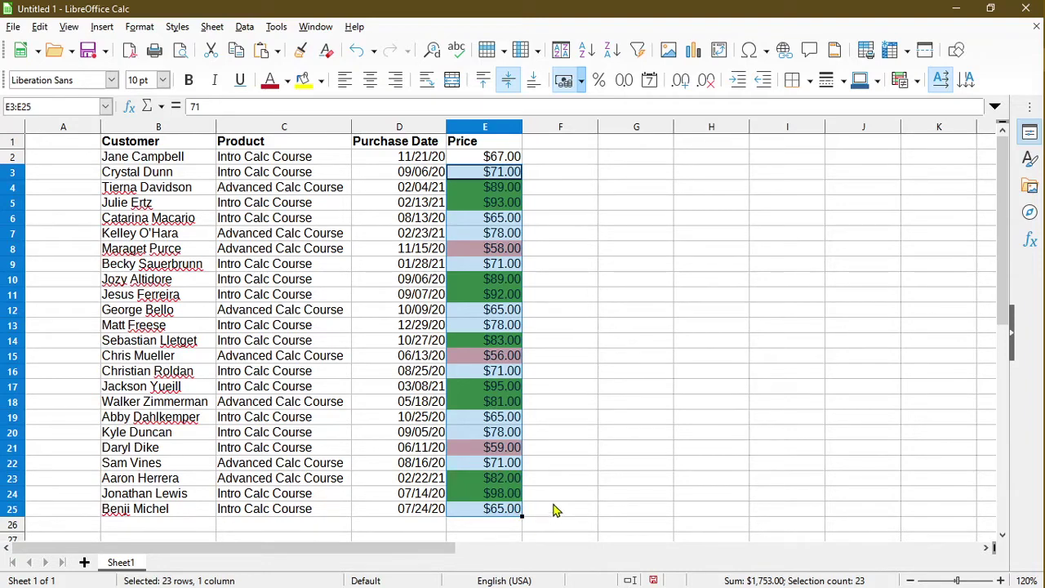
{"action": "left_click", "coordinate": [549, 175]}
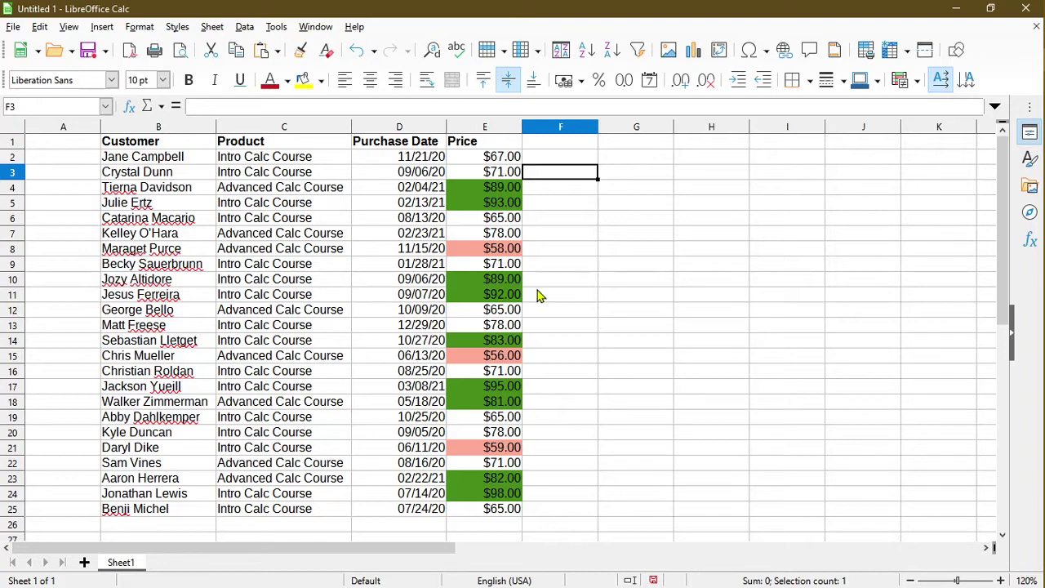
Select E2:E25 and delete both the over-80 and under-60 conditions.
{"action": "left_click", "coordinate": [501, 159]}
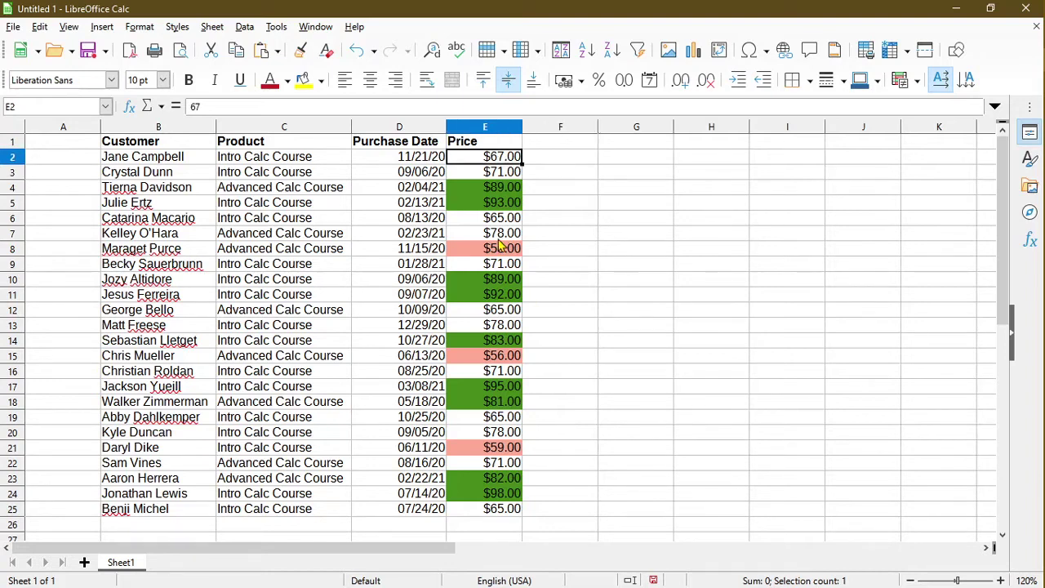
{"action": "left_click", "coordinate": [492, 513], "text": "shift"}
{"action": "left_click", "coordinate": [138, 27]}
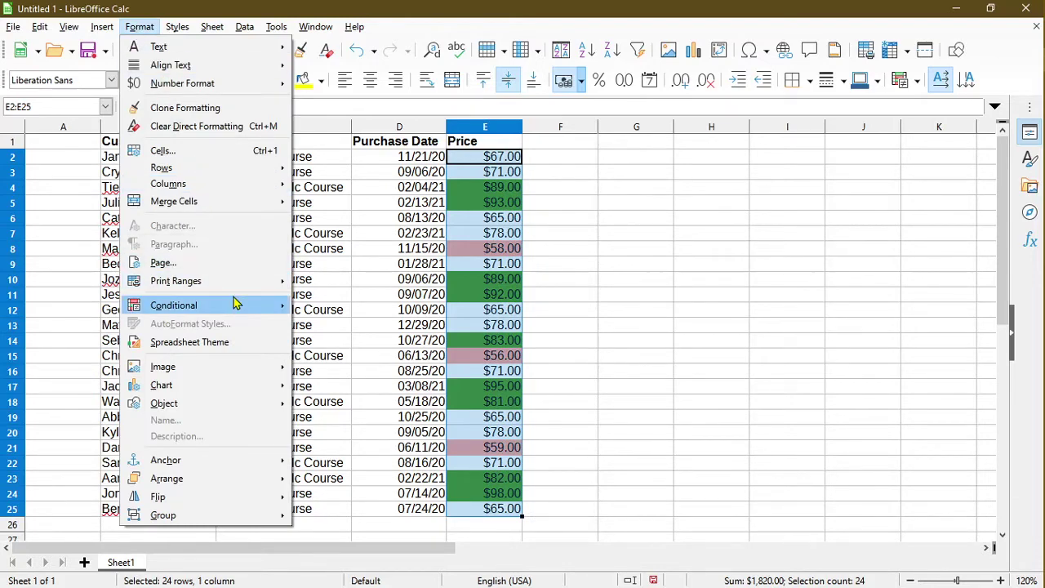
{"action": "left_click", "coordinate": [310, 308]}
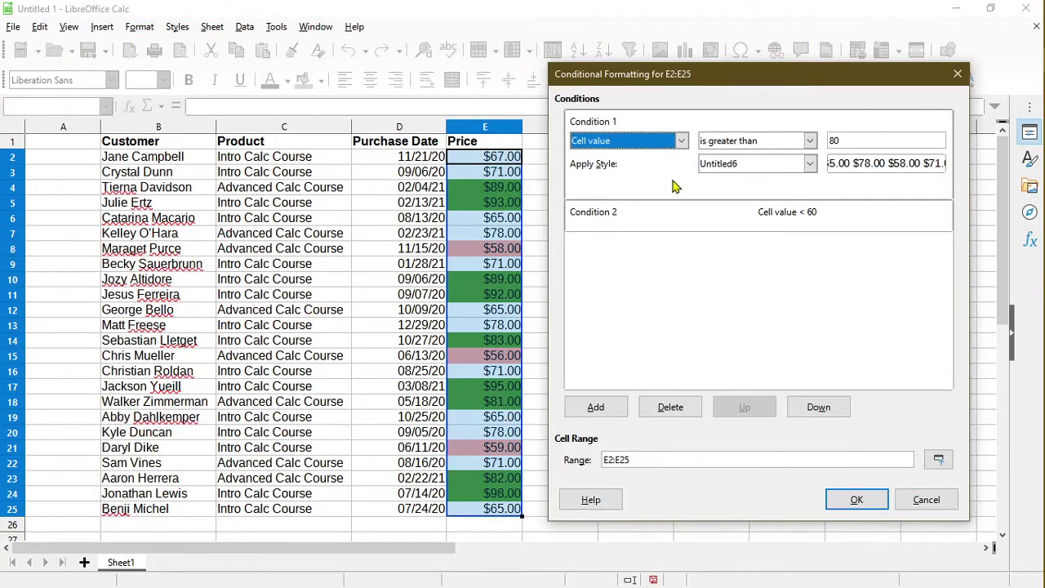
{"action": "left_click", "coordinate": [670, 406]}
{"action": "left_click", "coordinate": [634, 132]}
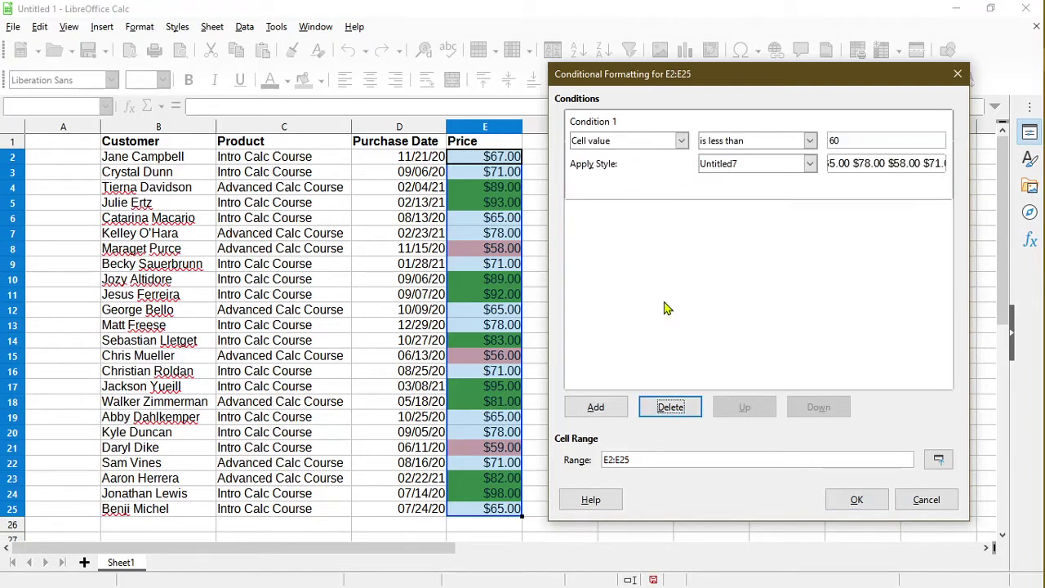
{"action": "left_click", "coordinate": [670, 408]}
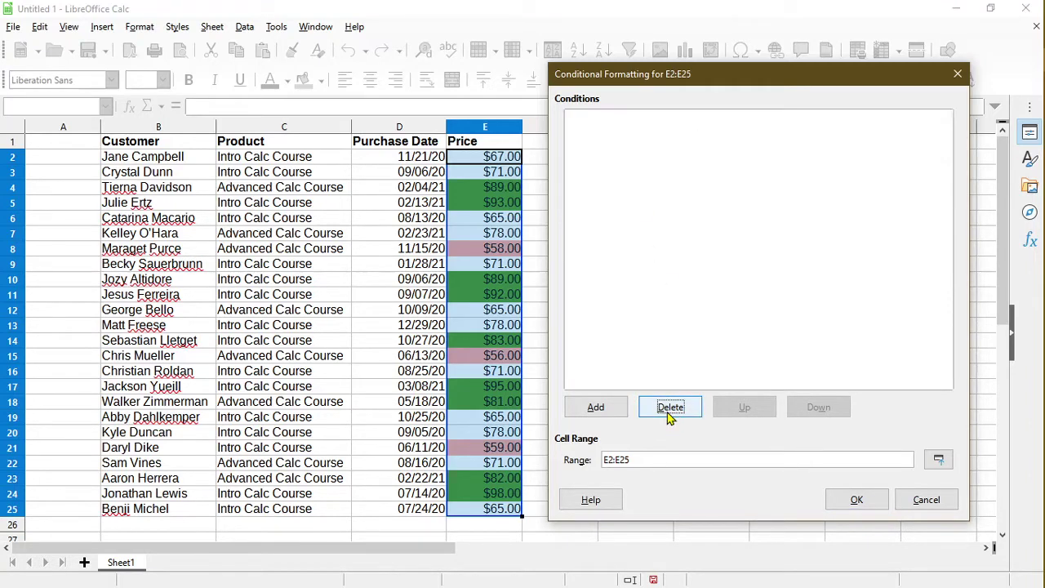
{"action": "left_click", "coordinate": [856, 499]}
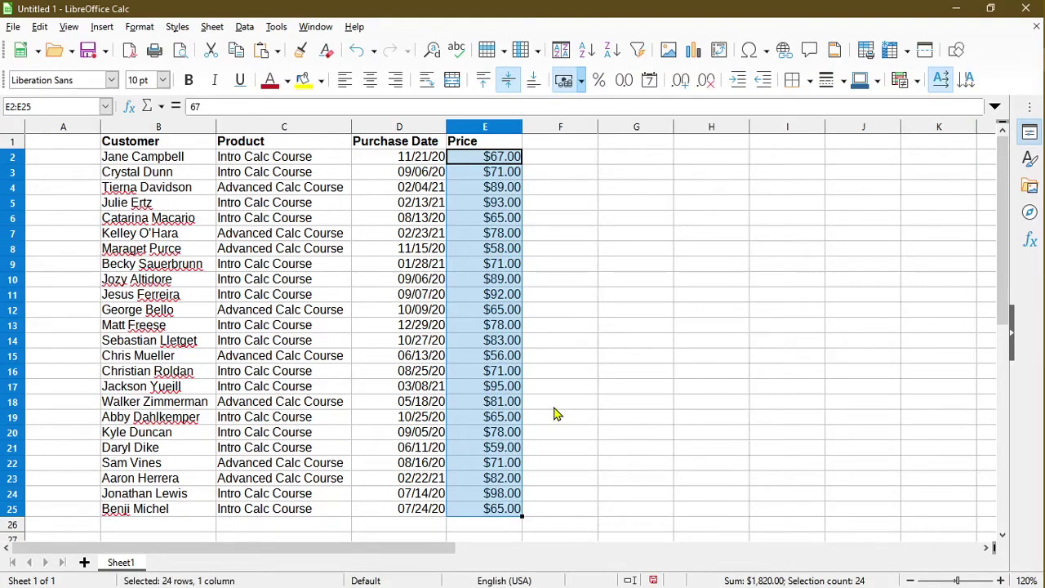
{"action": "left_click", "coordinate": [150, 30]}
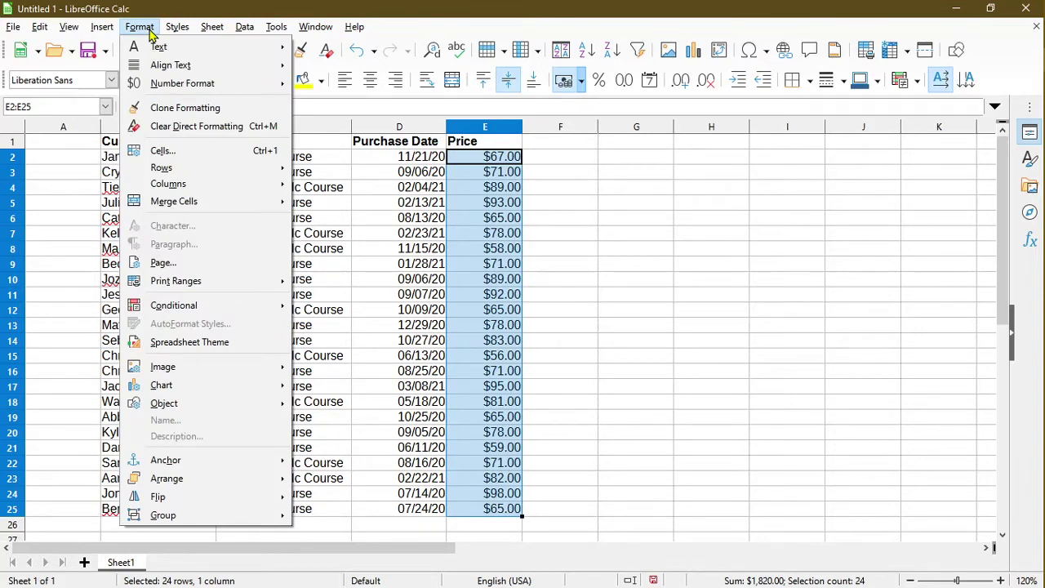
Apply a colour scale to E2:E25: minimum Red, 50th percentile Yellow, maximum Green.
{"action": "mouse_move", "coordinate": [224, 308]}
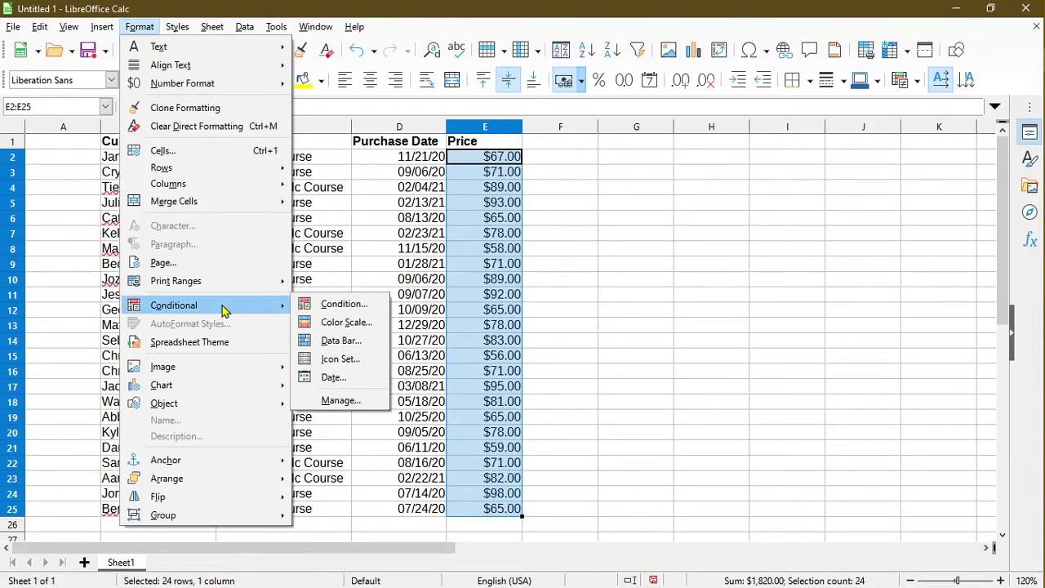
{"action": "left_click", "coordinate": [346, 324]}
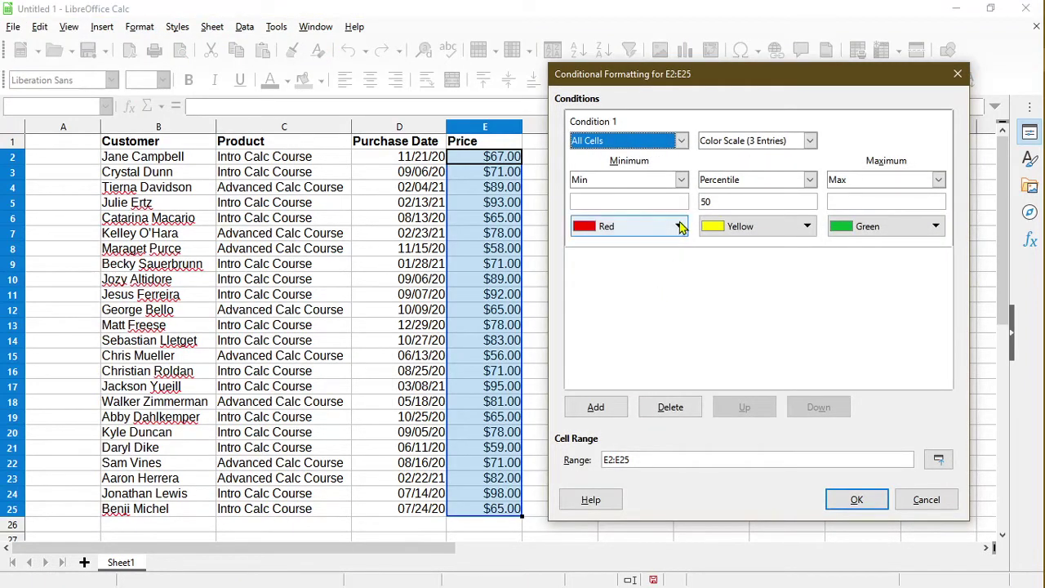
{"action": "left_click", "coordinate": [680, 226]}
{"action": "left_click", "coordinate": [681, 226]}
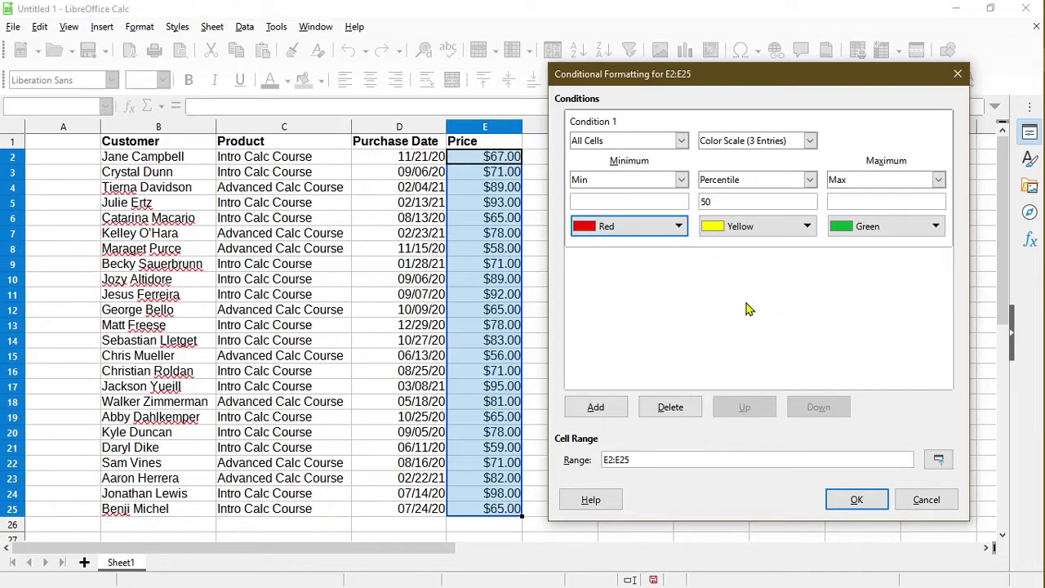
{"action": "left_click", "coordinate": [854, 499]}
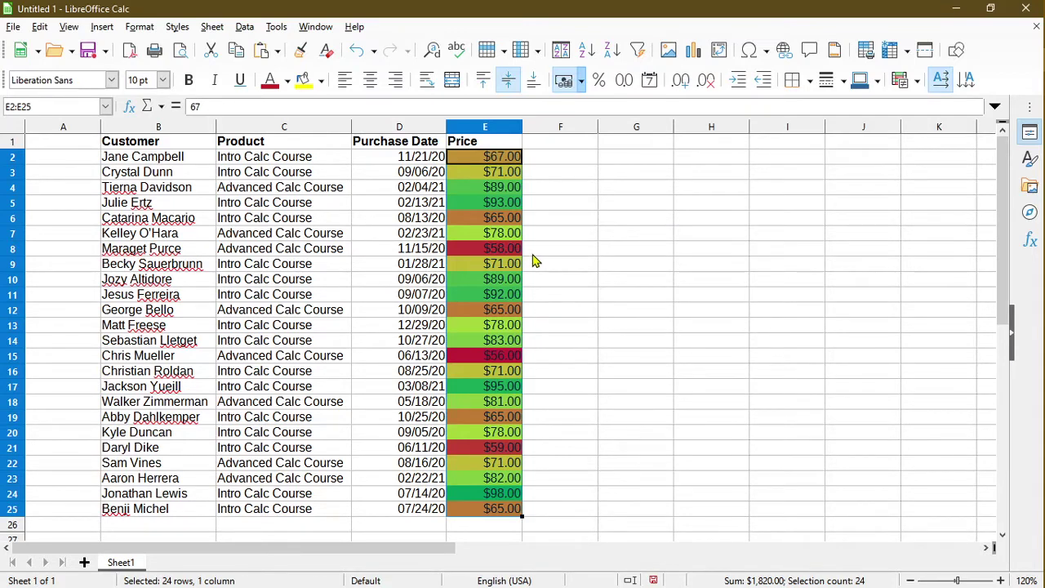
Review the colour-scaled prices, then undo the colour scale with Ctrl+Z.
{"action": "left_click", "coordinate": [532, 255]}
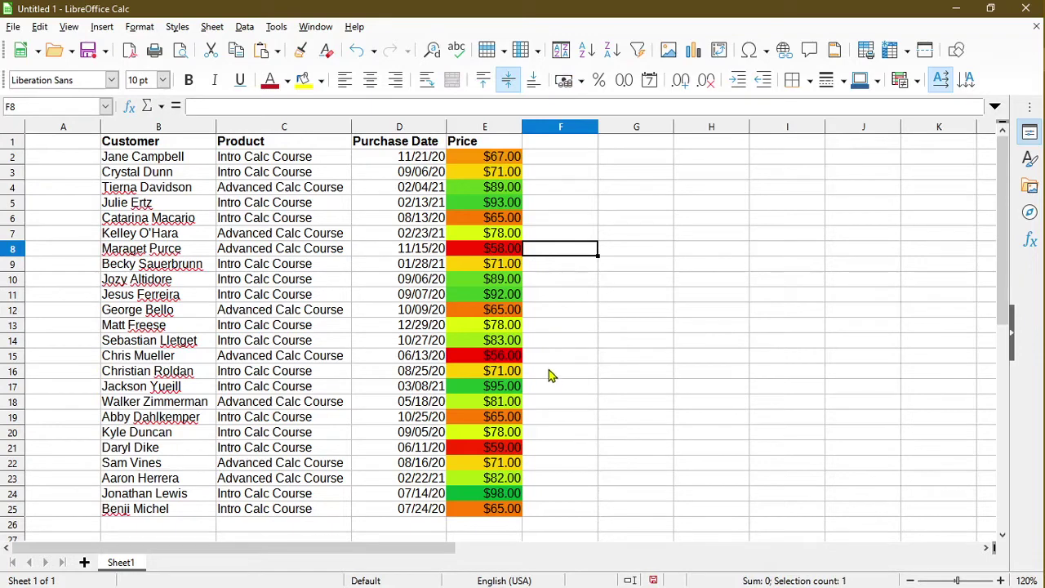
{"action": "left_click", "coordinate": [545, 495]}
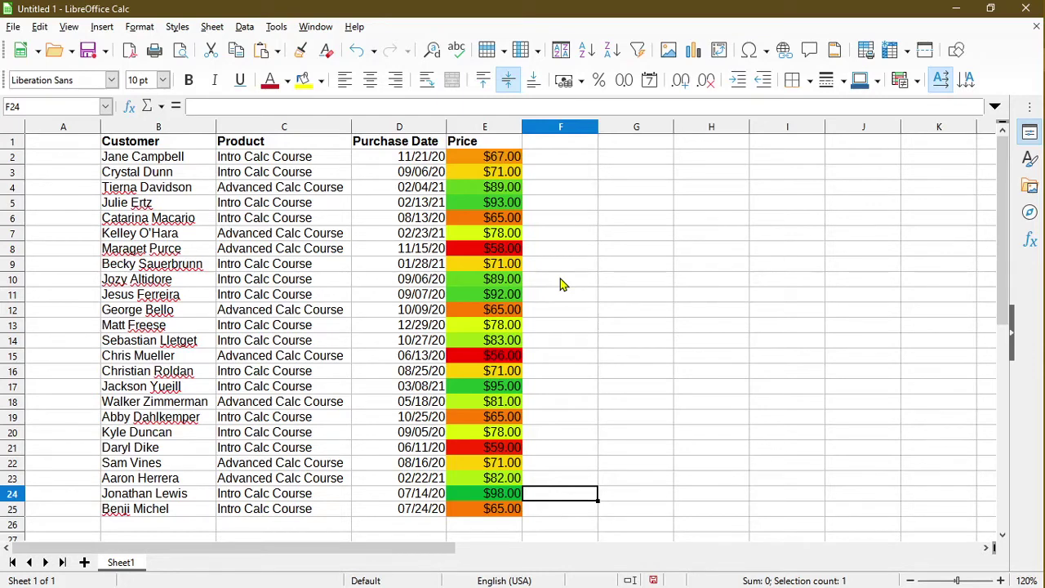
{"action": "key", "text": "ctrl+z"}
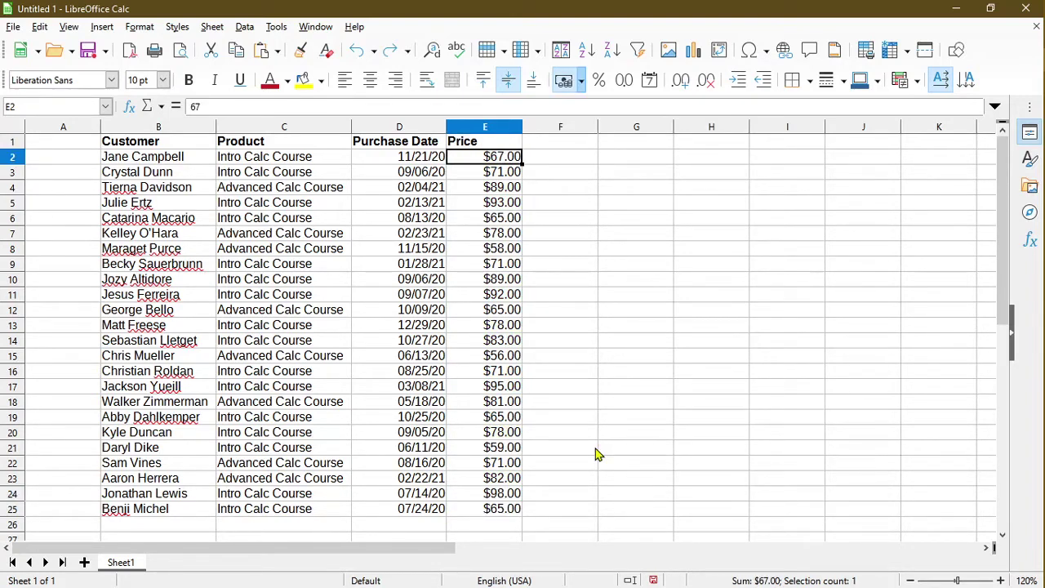
Add data bars to E2:E25 with Automatic minimum and maximum.
{"action": "left_click", "coordinate": [498, 508], "text": "shift"}
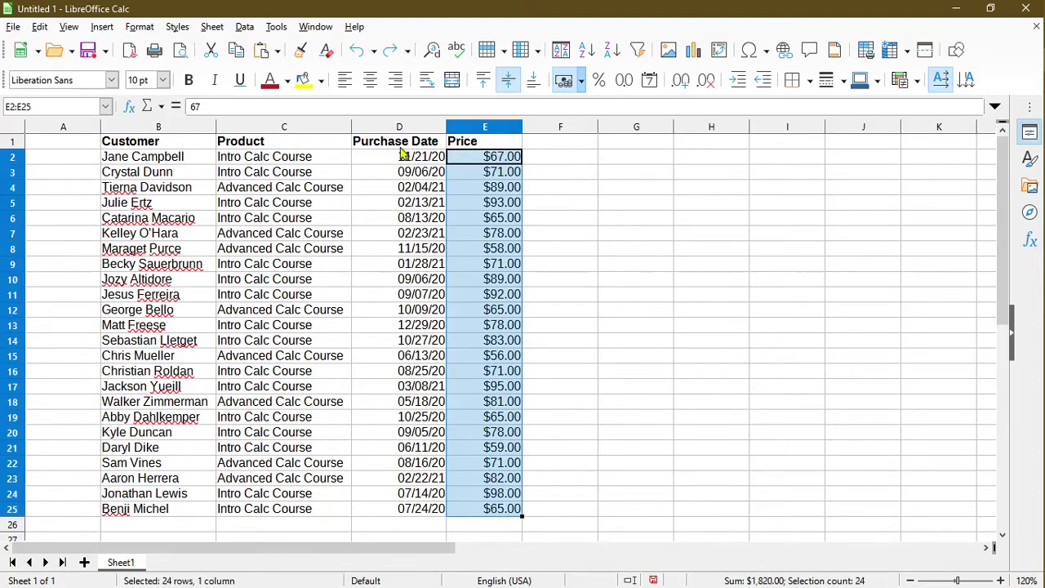
{"action": "left_click", "coordinate": [139, 26]}
{"action": "mouse_move", "coordinate": [173, 304]}
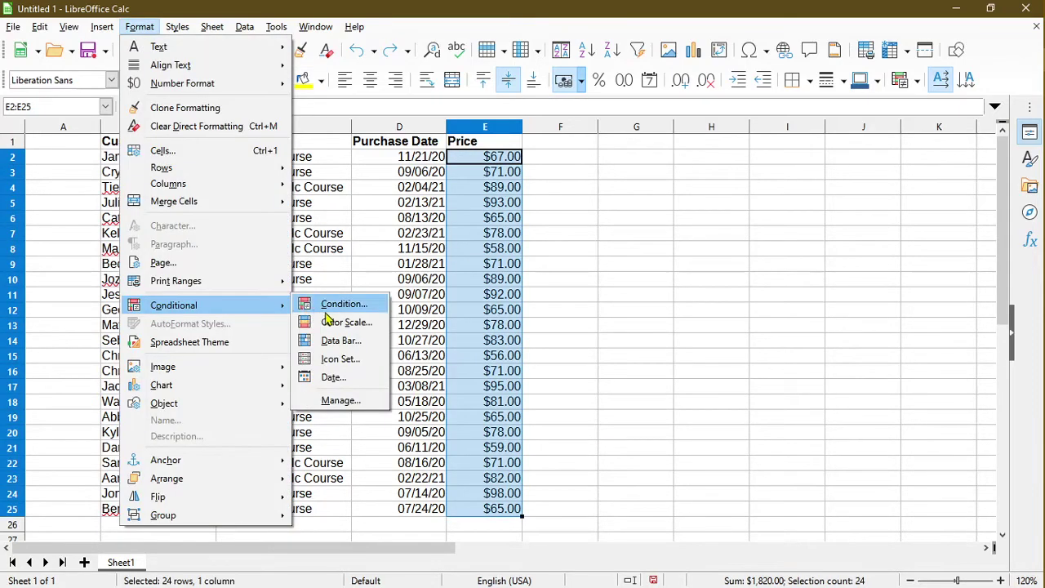
{"action": "left_click", "coordinate": [359, 341]}
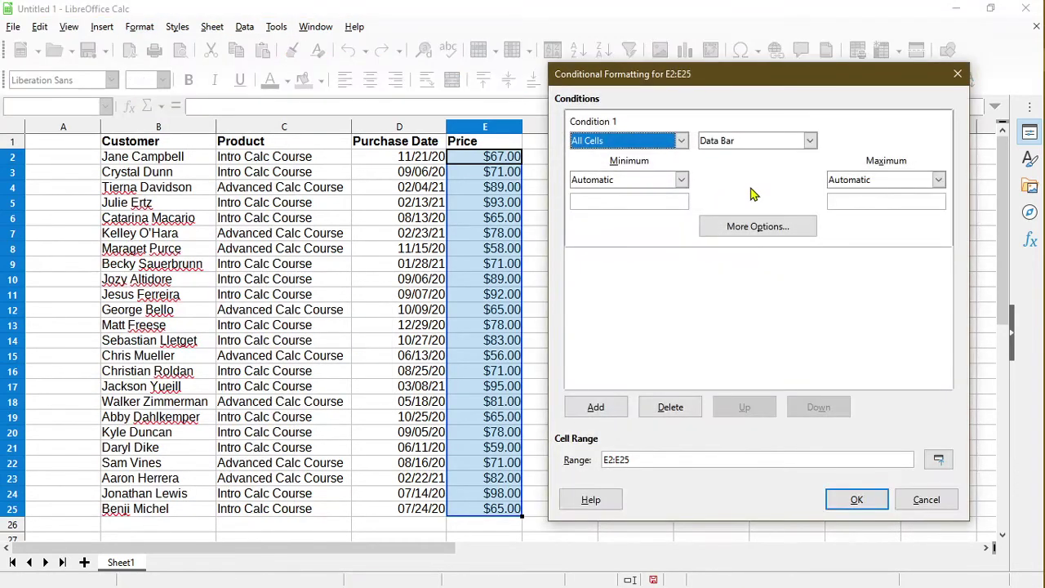
{"action": "left_click", "coordinate": [682, 180]}
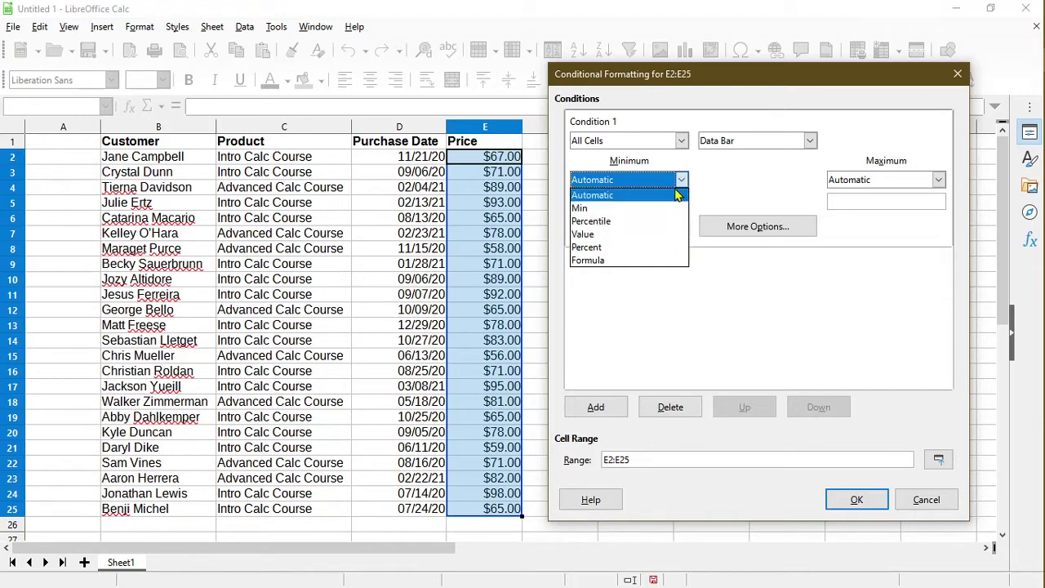
{"action": "left_click", "coordinate": [792, 337]}
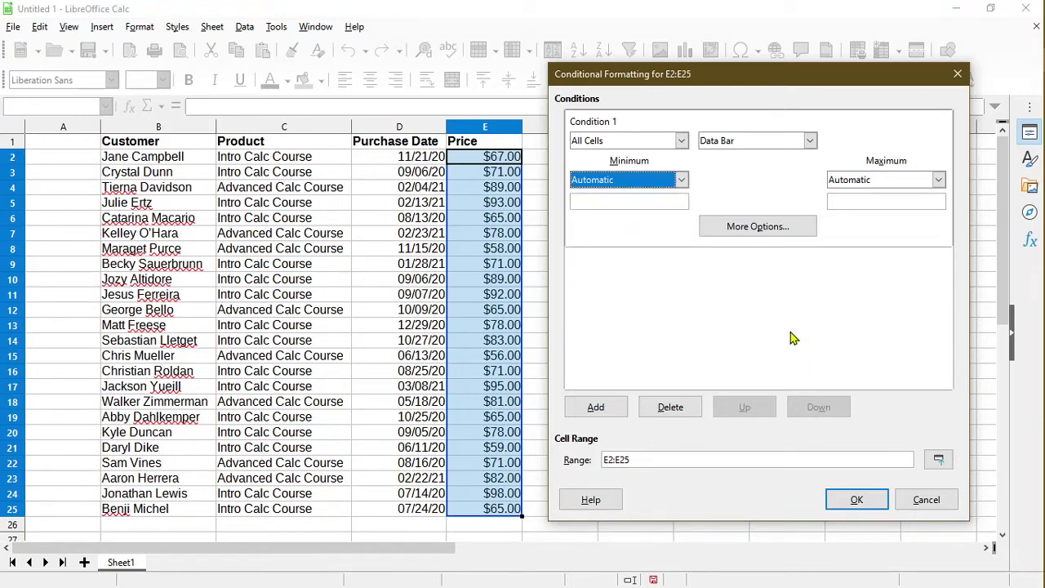
{"action": "left_click", "coordinate": [853, 500]}
{"action": "left_click", "coordinate": [584, 470]}
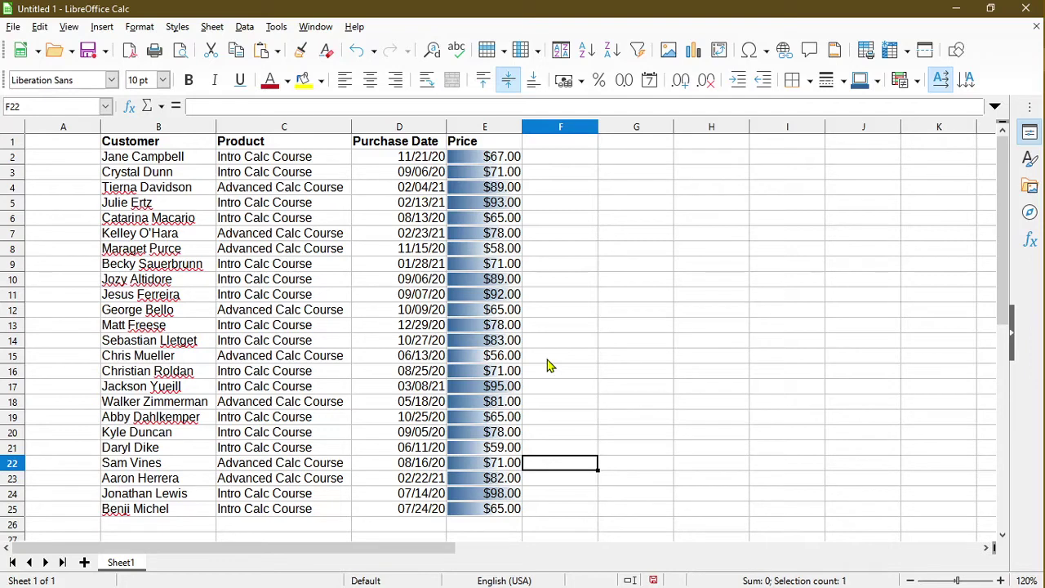
Undo the data bars on the Price cells with Ctrl+Z.
{"action": "key", "text": "ctrl+z"}
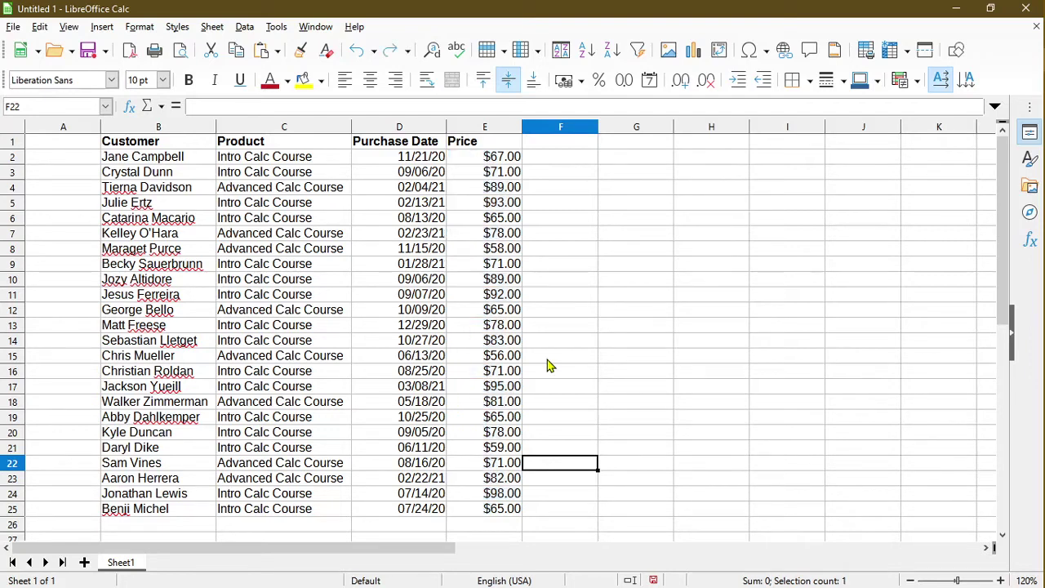
Select E2:E25 and start an icon set rule using the 3 Stars icons.
{"action": "left_click_drag", "start_coordinate": [489, 508], "coordinate": [489, 157]}
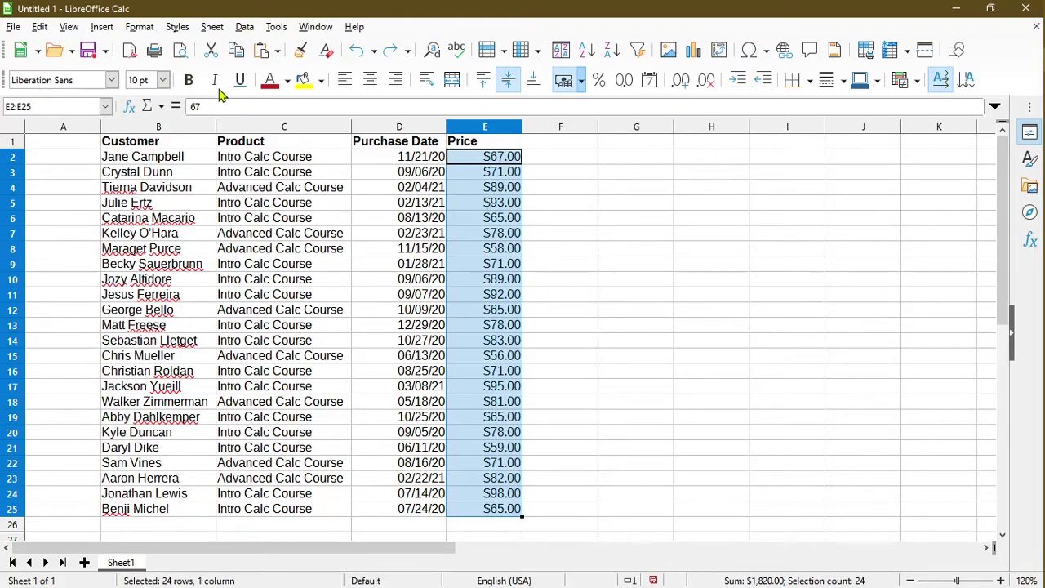
{"action": "left_click", "coordinate": [140, 27]}
{"action": "mouse_move", "coordinate": [253, 307]}
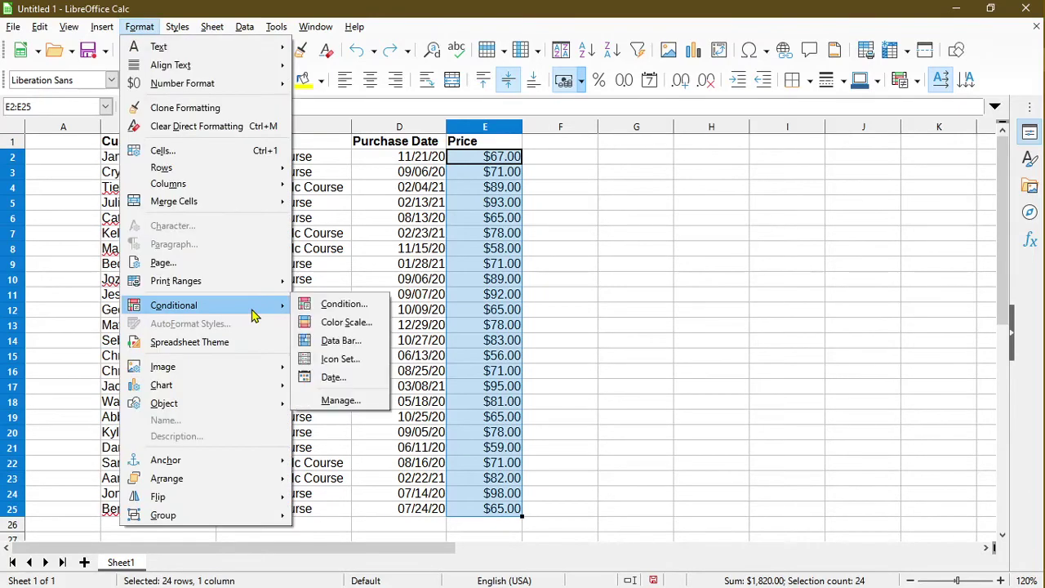
{"action": "left_click", "coordinate": [370, 361]}
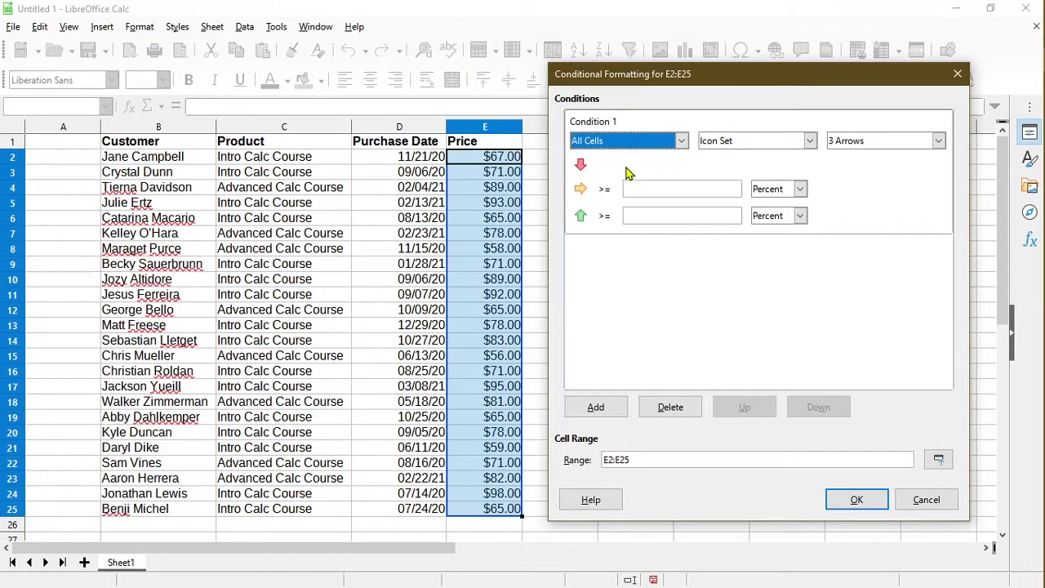
{"action": "left_click", "coordinate": [937, 140]}
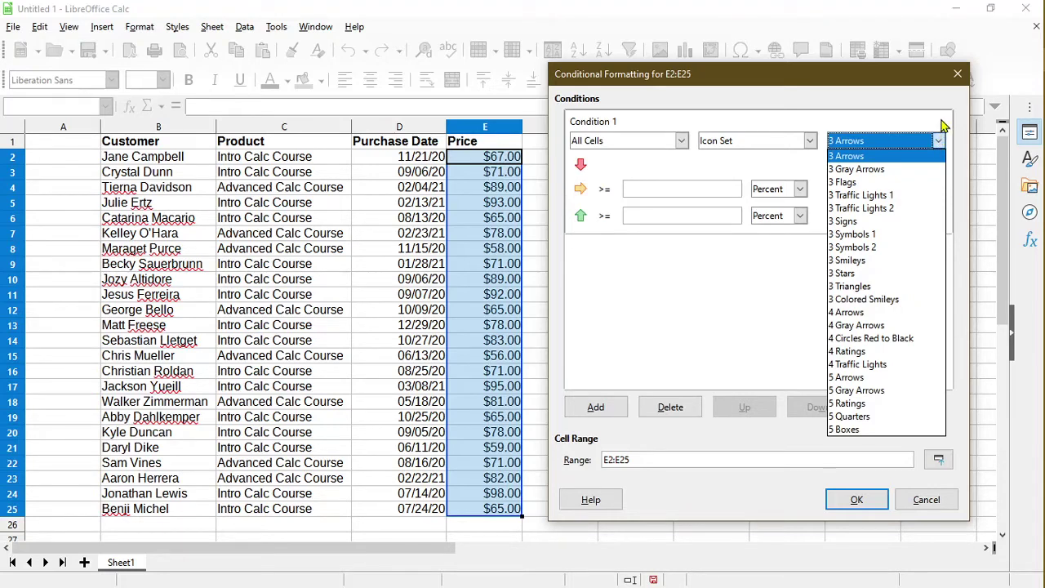
{"action": "key", "text": "5"}
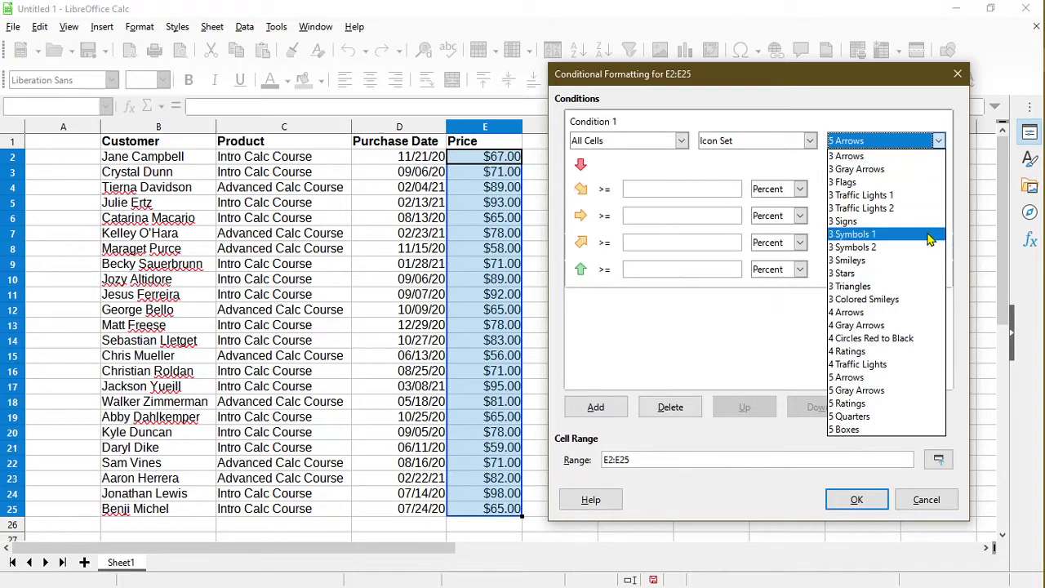
{"action": "left_click", "coordinate": [914, 281]}
{"action": "left_click", "coordinate": [683, 190]}
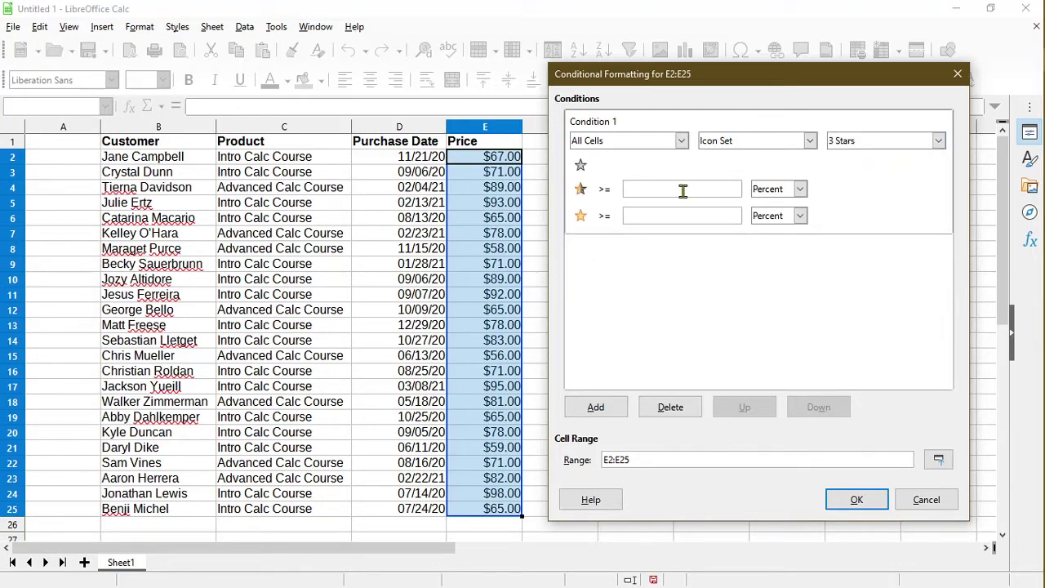
Set the star thresholds to Value 70 and Value 90 and apply the icon set.
{"action": "left_click", "coordinate": [801, 187]}
{"action": "left_click", "coordinate": [801, 190]}
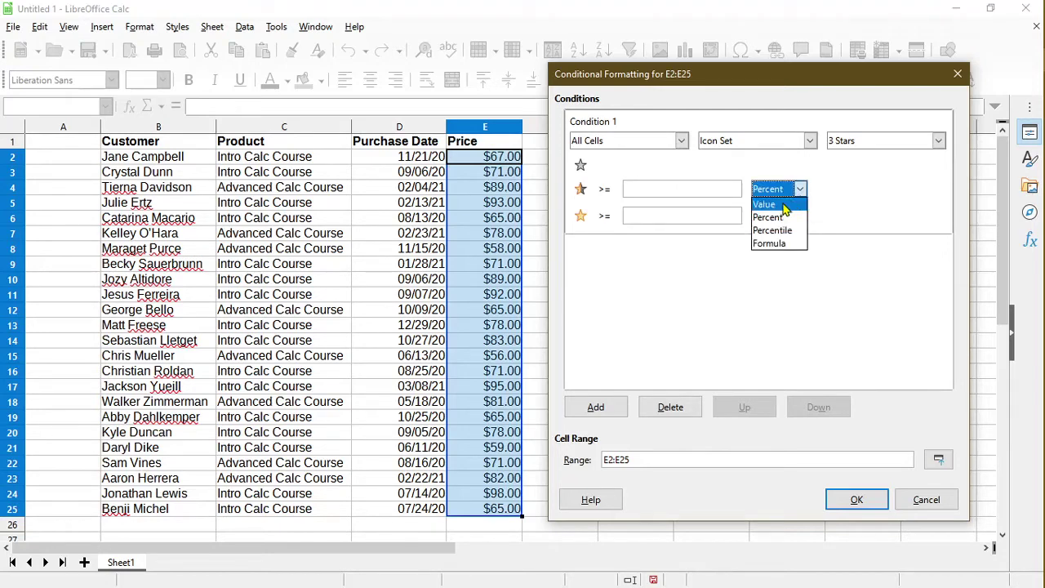
{"action": "left_click", "coordinate": [784, 205]}
{"action": "left_click", "coordinate": [678, 191]}
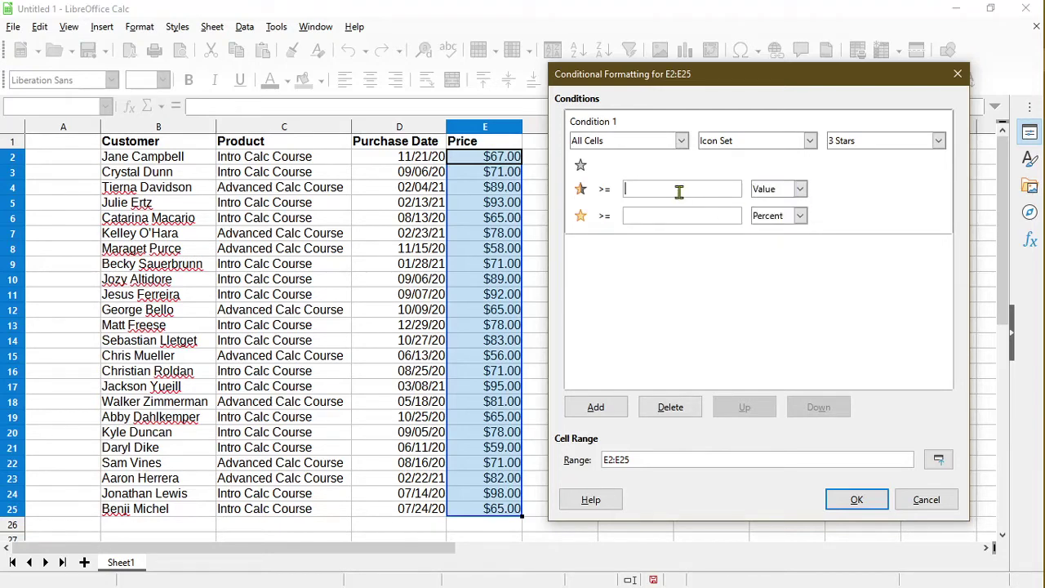
{"action": "type", "text": "70"}
{"action": "left_click", "coordinate": [769, 217]}
{"action": "left_click", "coordinate": [771, 231]}
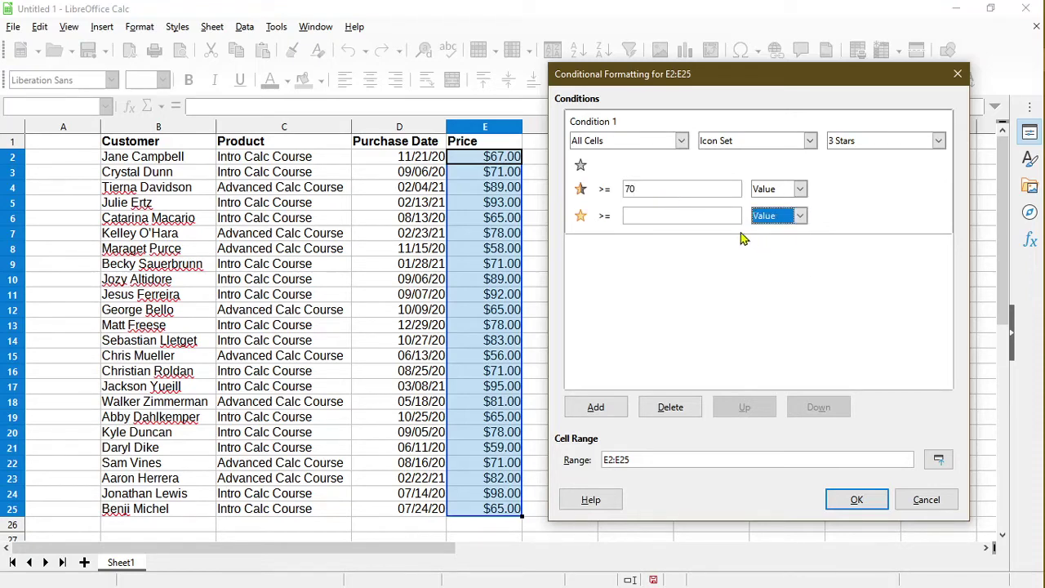
{"action": "left_click", "coordinate": [693, 218]}
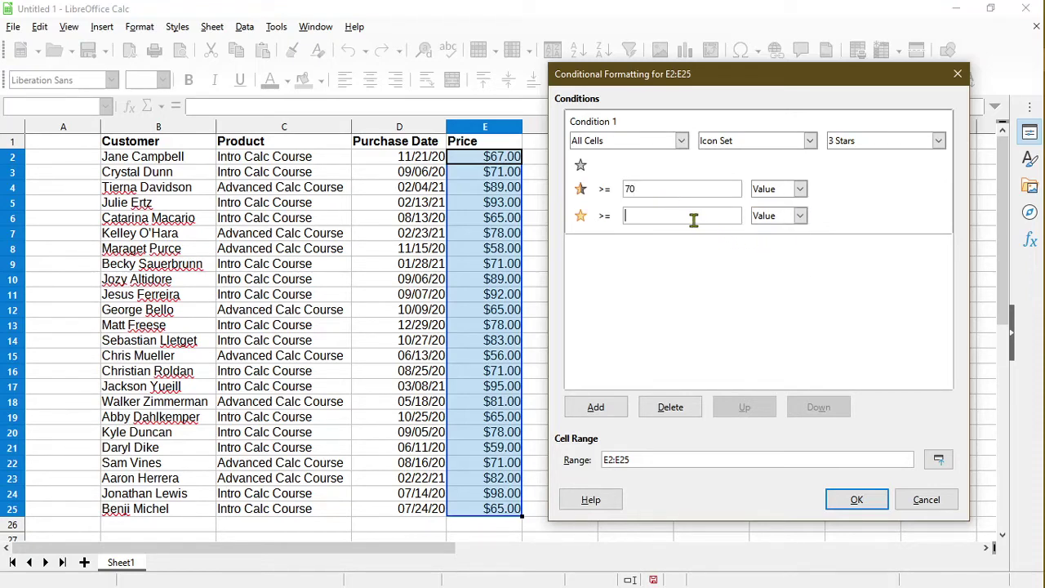
{"action": "type", "text": "90"}
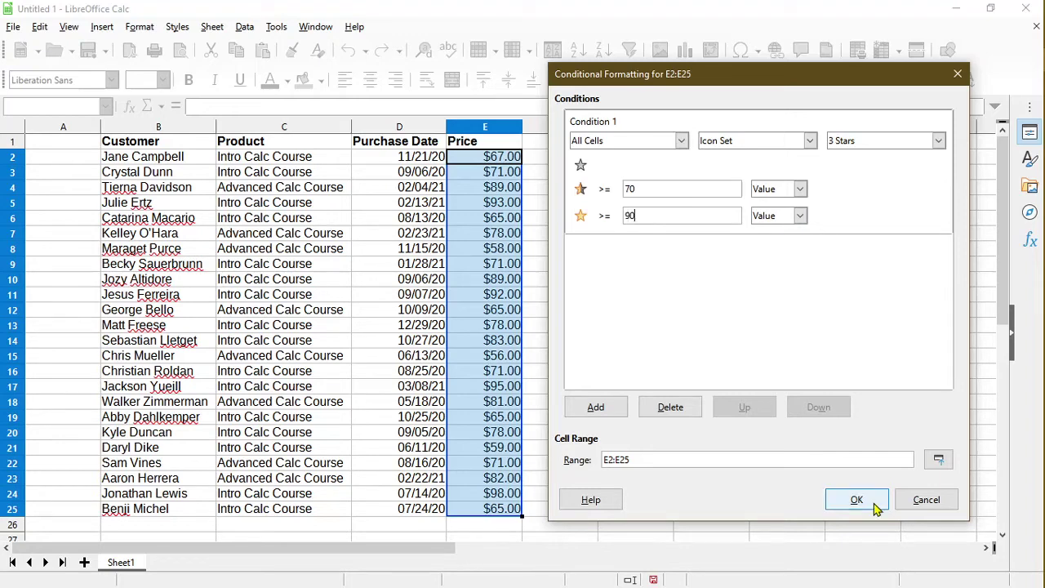
{"action": "left_click", "coordinate": [872, 505]}
{"action": "left_click", "coordinate": [552, 193]}
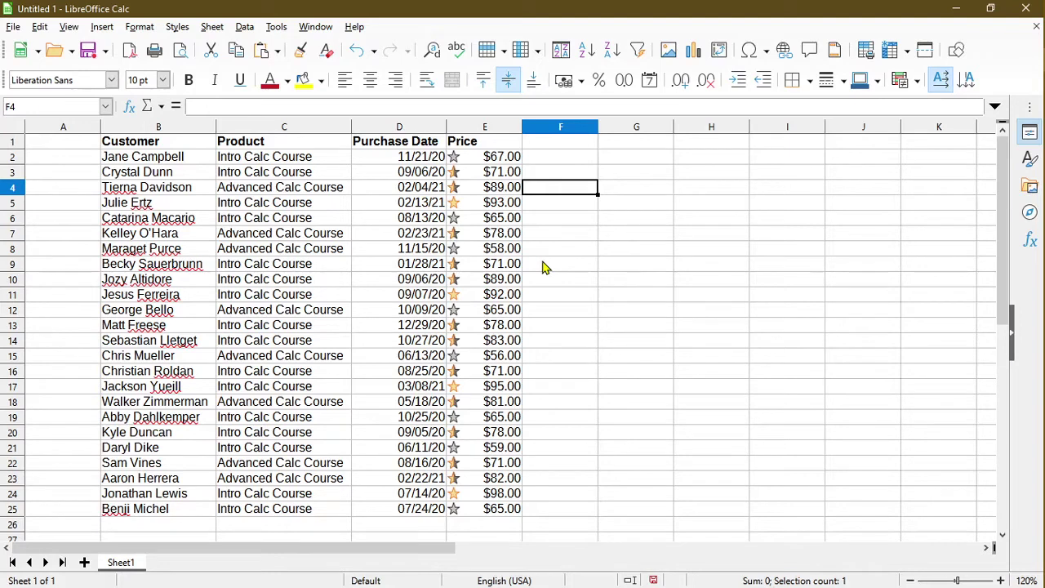
Undo the star icon set on the Price cells E2:E25.
{"action": "key", "text": "ctrl+z"}
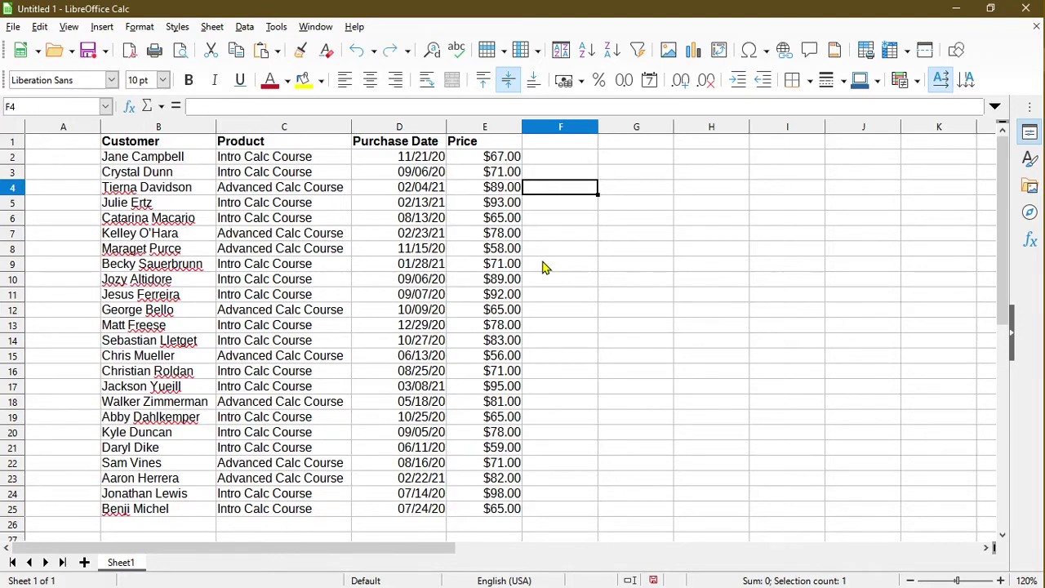
Add a conditional date rule to cell D2 with the condition Date is Today.
{"action": "left_click", "coordinate": [424, 163]}
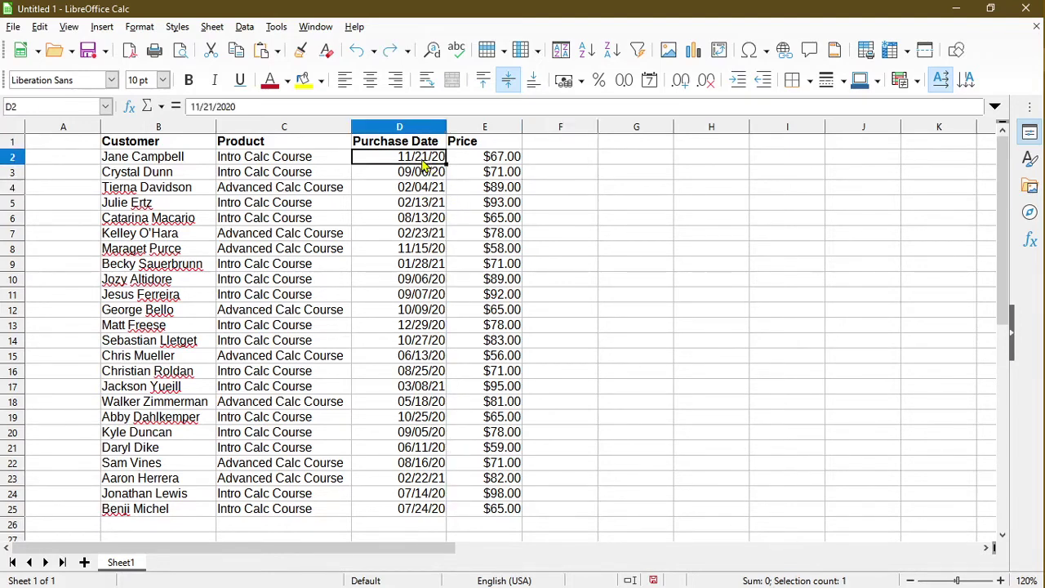
{"action": "left_click", "coordinate": [139, 26]}
{"action": "mouse_move", "coordinate": [212, 305]}
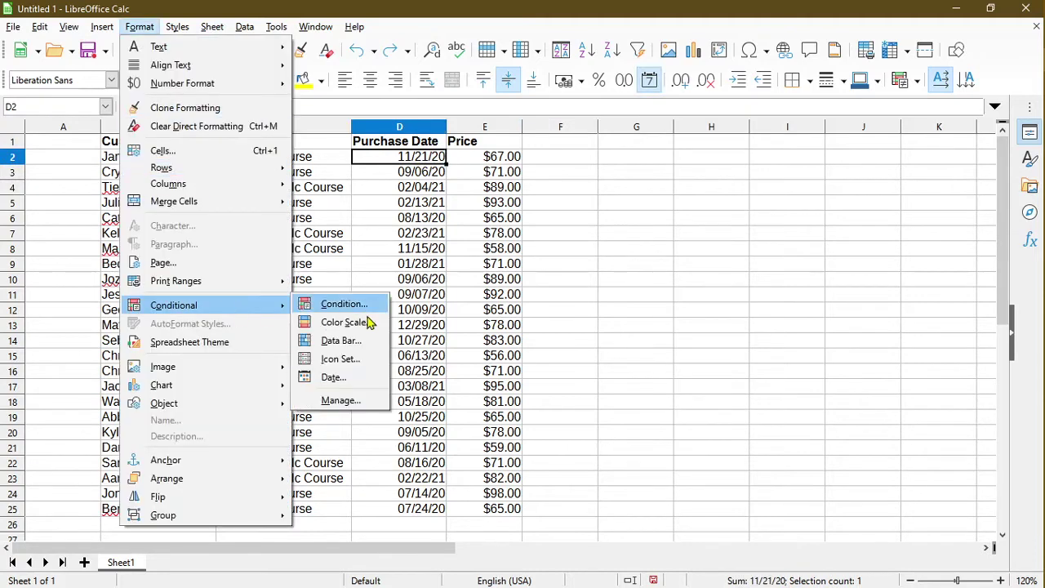
{"action": "left_click", "coordinate": [364, 382]}
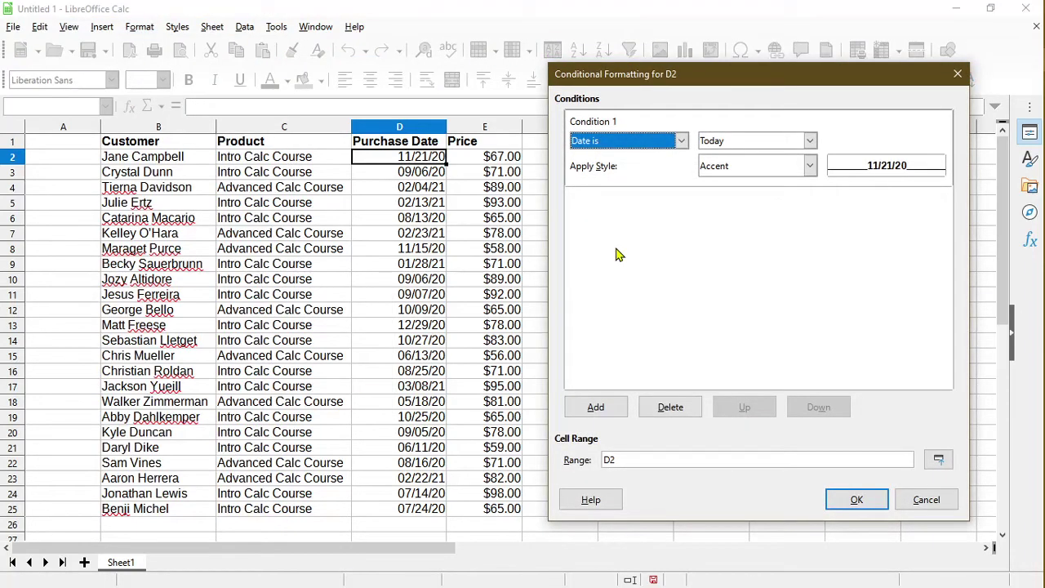
{"action": "left_click", "coordinate": [682, 141]}
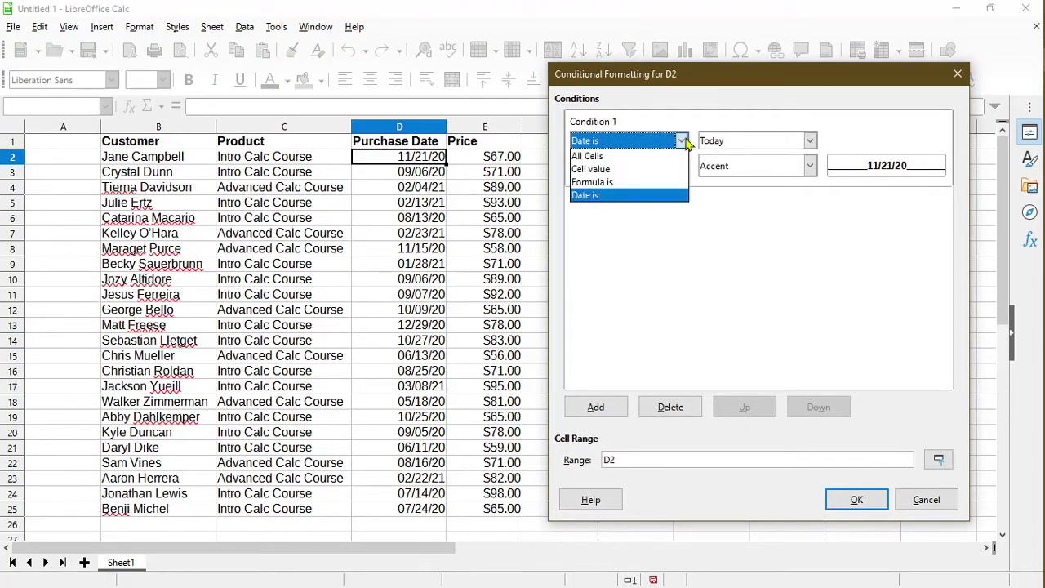
{"action": "left_click", "coordinate": [745, 144]}
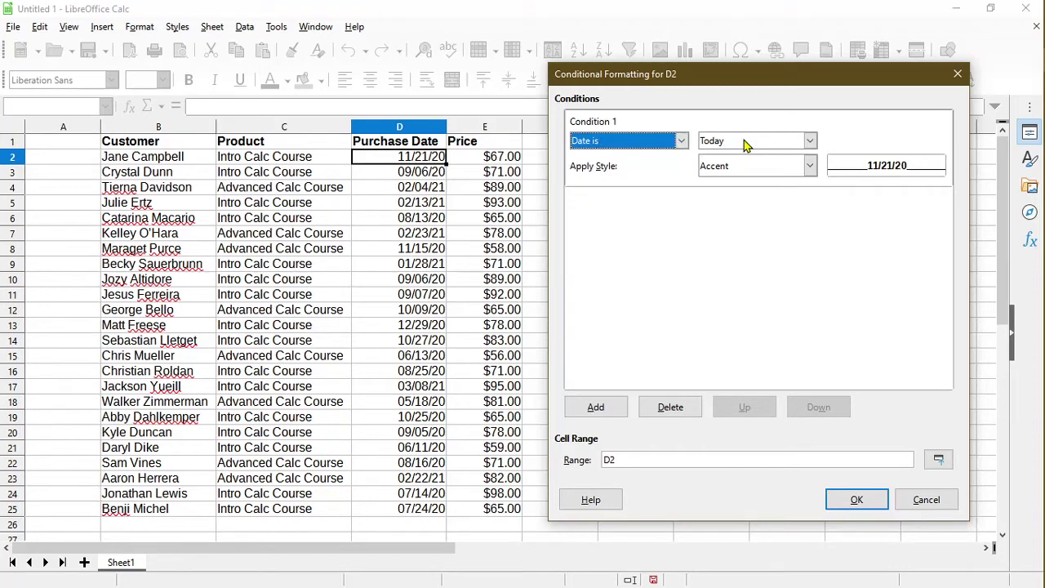
{"action": "left_click", "coordinate": [745, 145]}
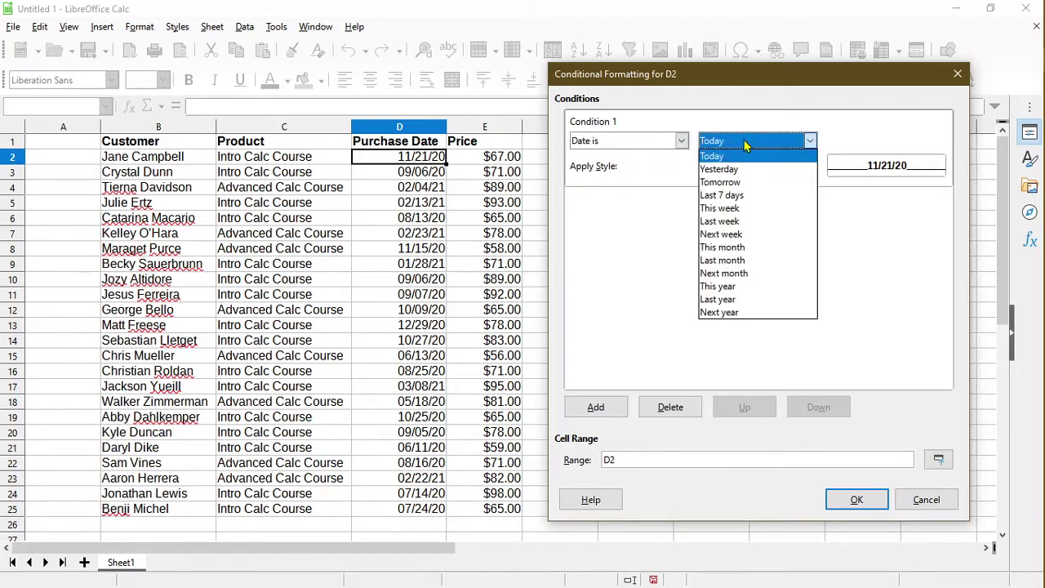
{"action": "left_click", "coordinate": [745, 145]}
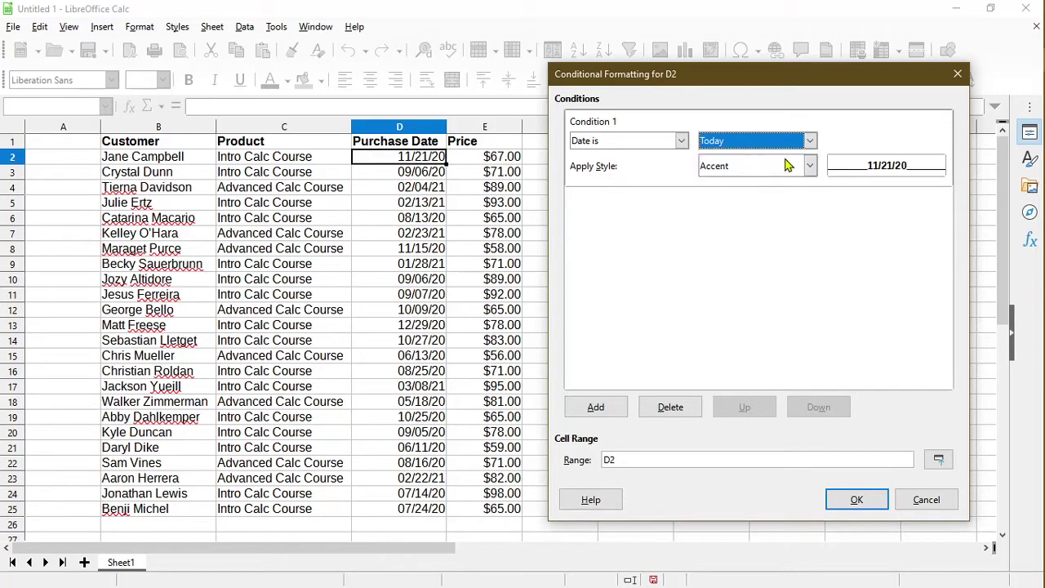
Apply a new style with yellow-green background and MM/DD/YY date format to the rule.
{"action": "left_click", "coordinate": [809, 168]}
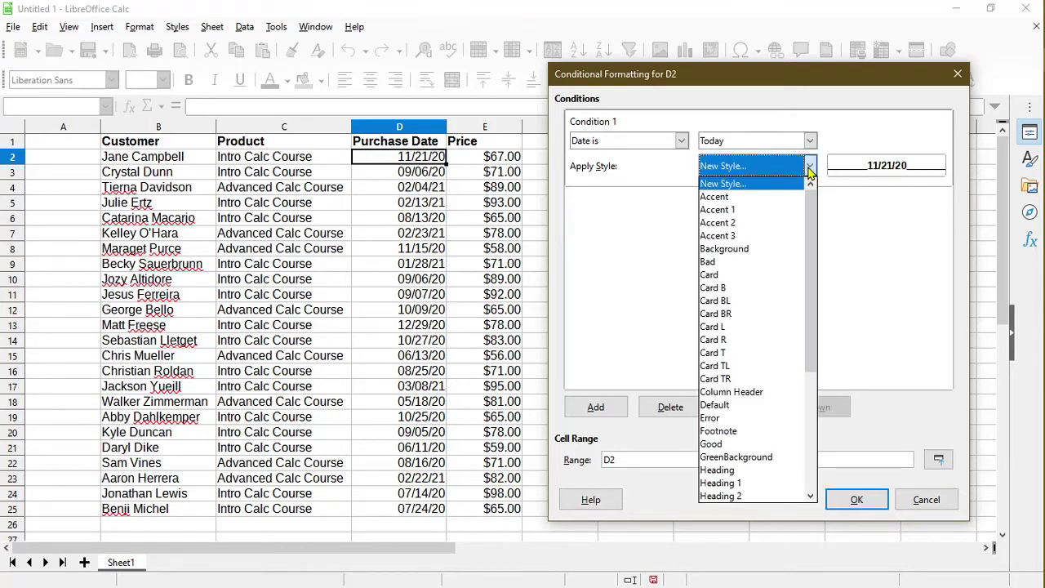
{"action": "left_click", "coordinate": [785, 184]}
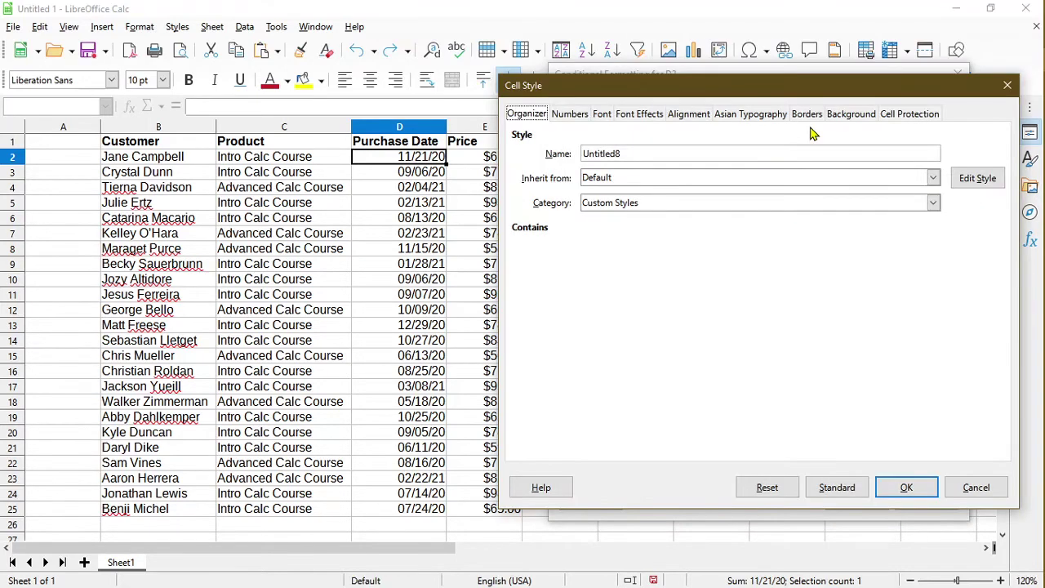
{"action": "left_click", "coordinate": [853, 115]}
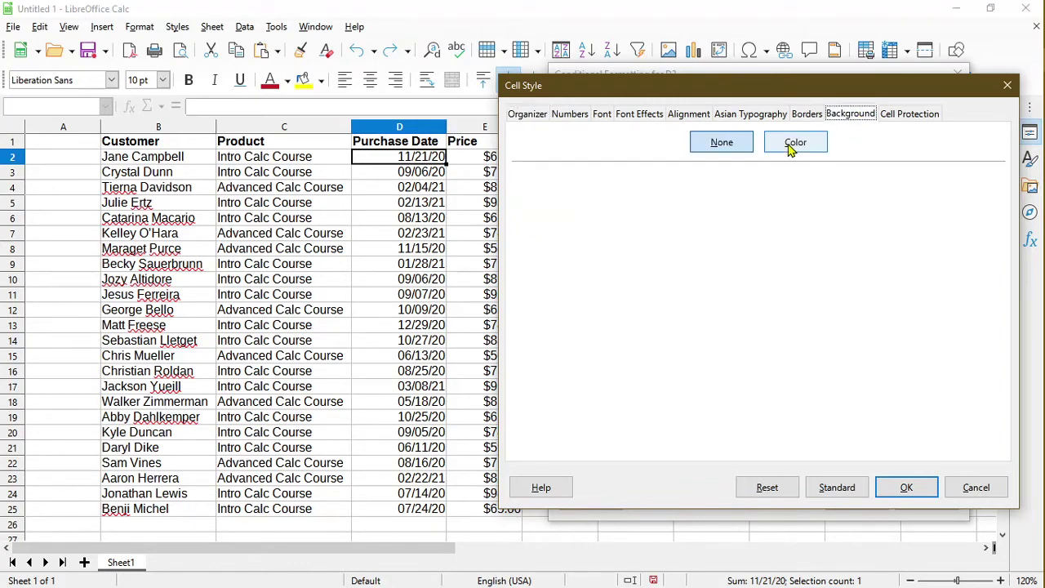
{"action": "left_click", "coordinate": [792, 147]}
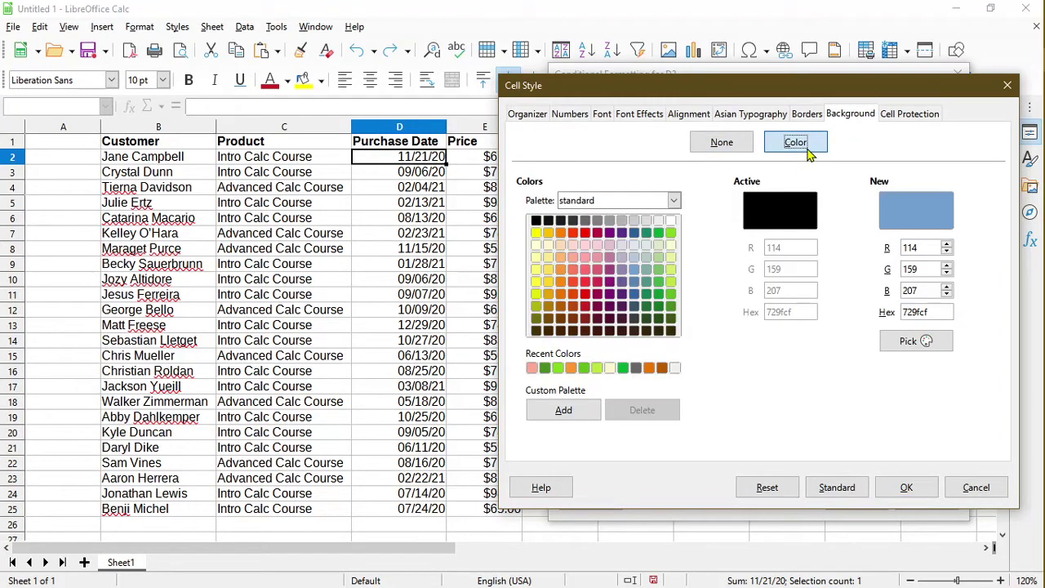
{"action": "left_click", "coordinate": [670, 281]}
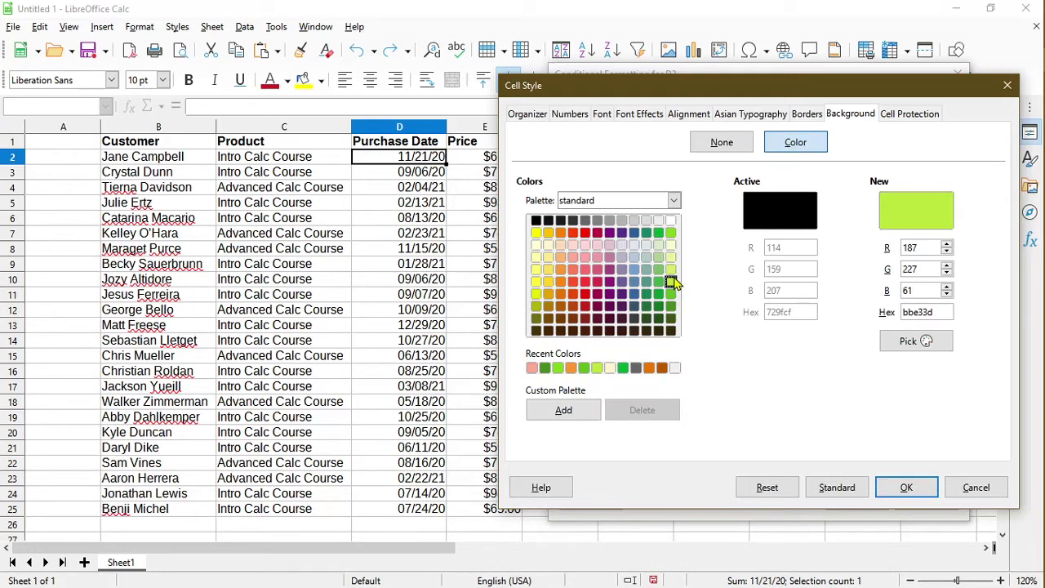
{"action": "left_click", "coordinate": [567, 117]}
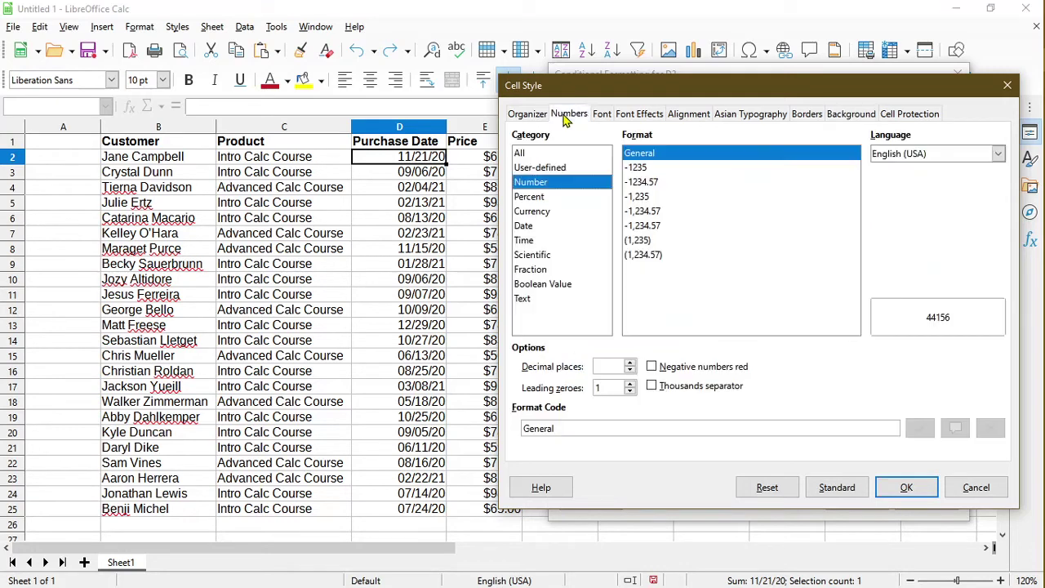
{"action": "left_click", "coordinate": [573, 228]}
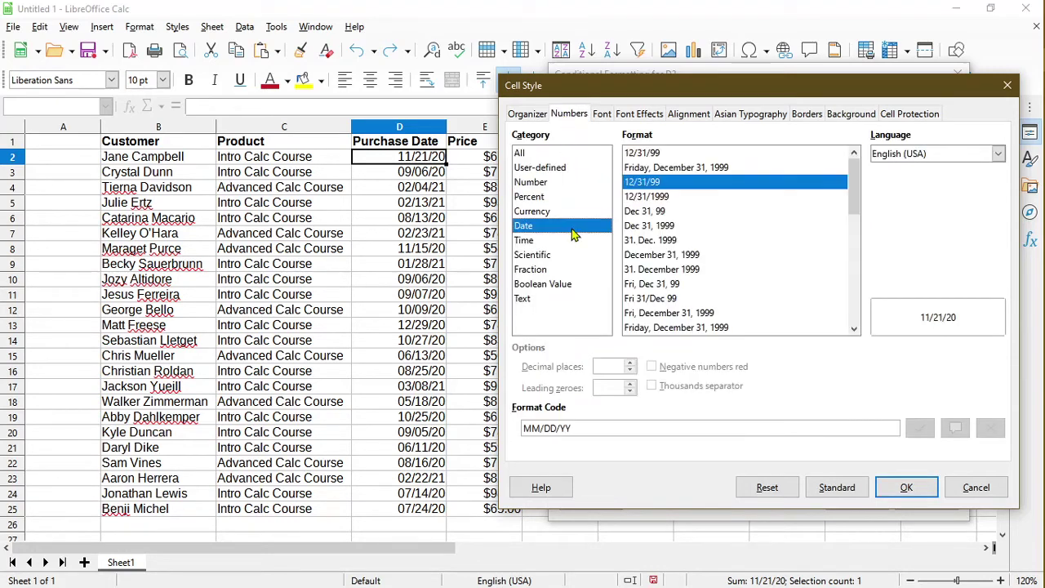
{"action": "left_click", "coordinate": [909, 493]}
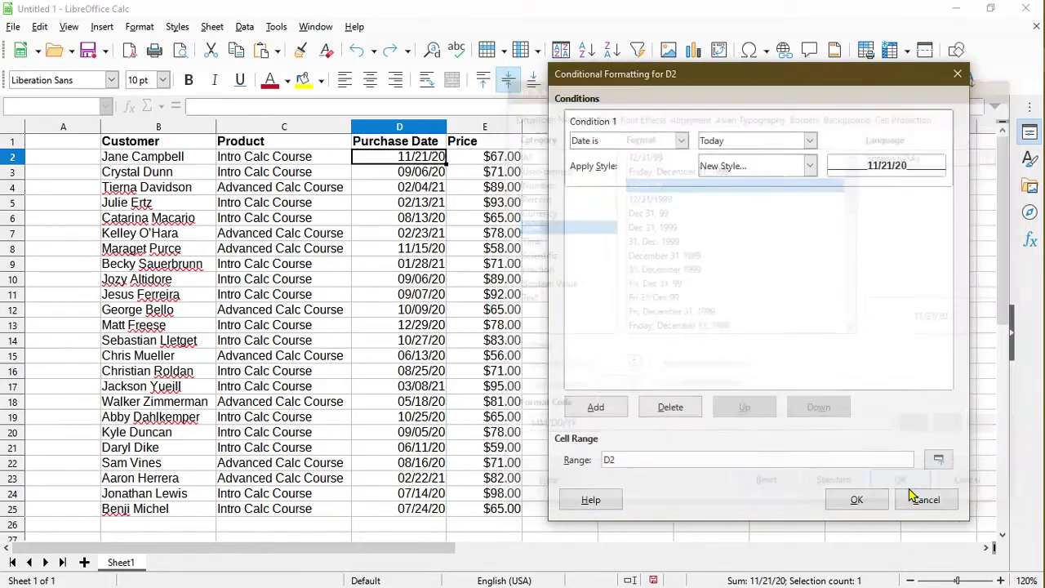
{"action": "left_click", "coordinate": [867, 499]}
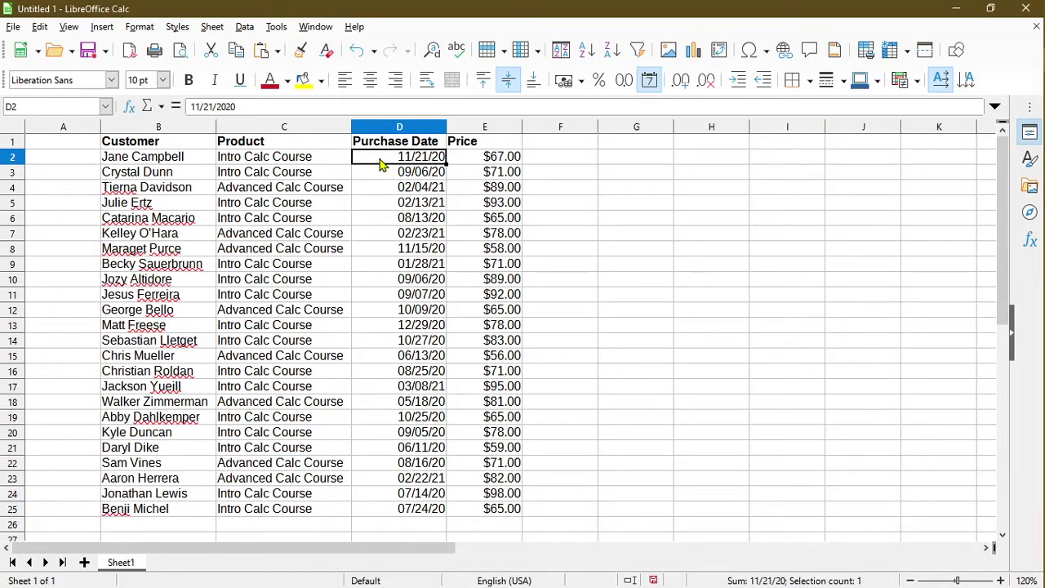
Clone D2's formatting onto D3:D25 so only D17 (03/08/21) shows yellow-green.
{"action": "left_click", "coordinate": [300, 52]}
{"action": "left_click_drag", "start_coordinate": [392, 172], "coordinate": [411, 507]}
{"action": "left_click", "coordinate": [563, 448]}
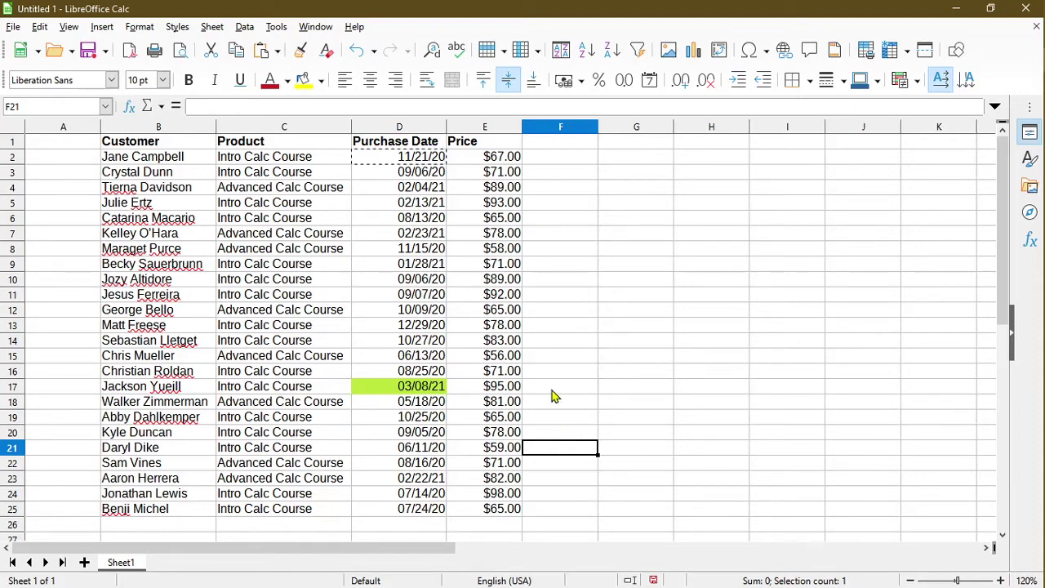
{"action": "left_click", "coordinate": [140, 27]}
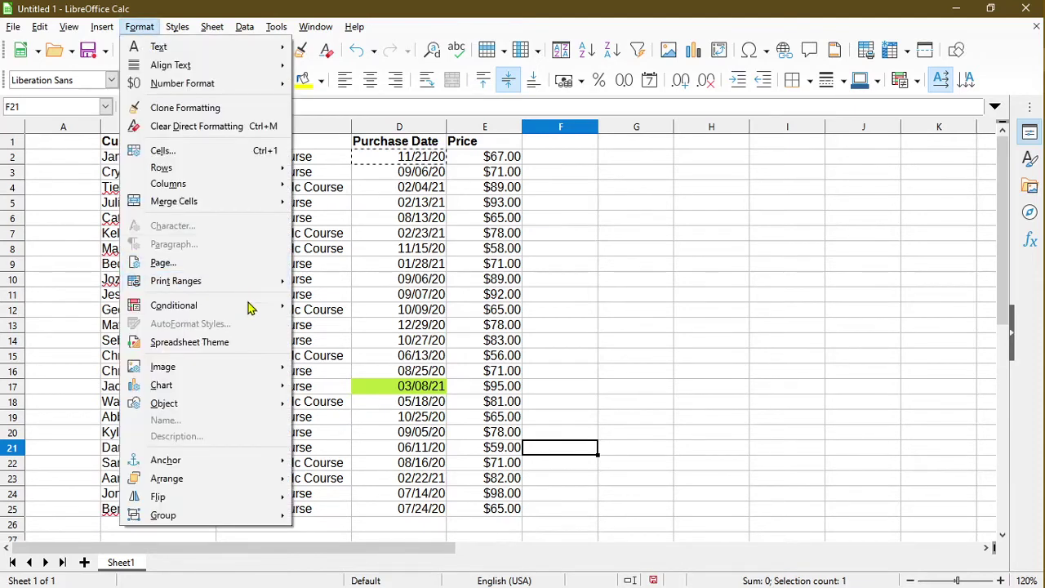
{"action": "mouse_move", "coordinate": [253, 315]}
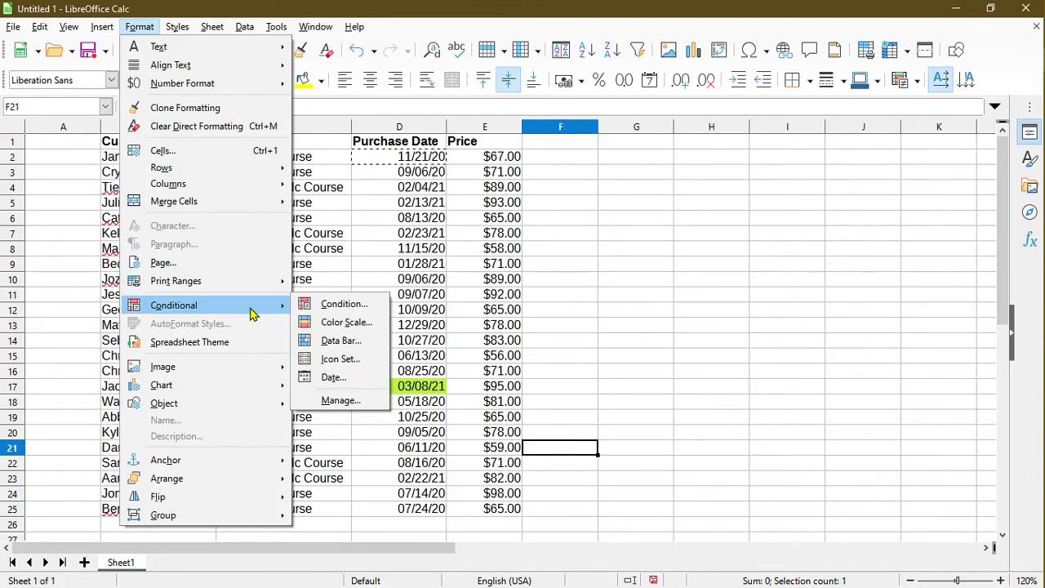
{"action": "left_click", "coordinate": [550, 438]}
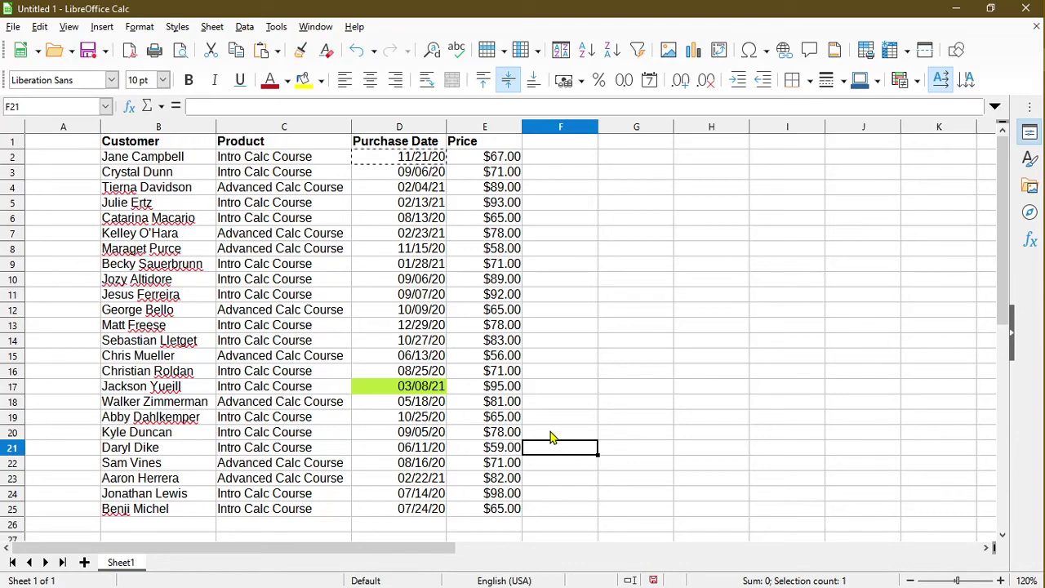
{"action": "key", "text": "Up"}
{"action": "key", "text": "Up"}
{"action": "key", "text": "Up"}
{"action": "key", "text": "Up"}
{"action": "key", "text": "Left"}
{"action": "key", "text": "Left"}
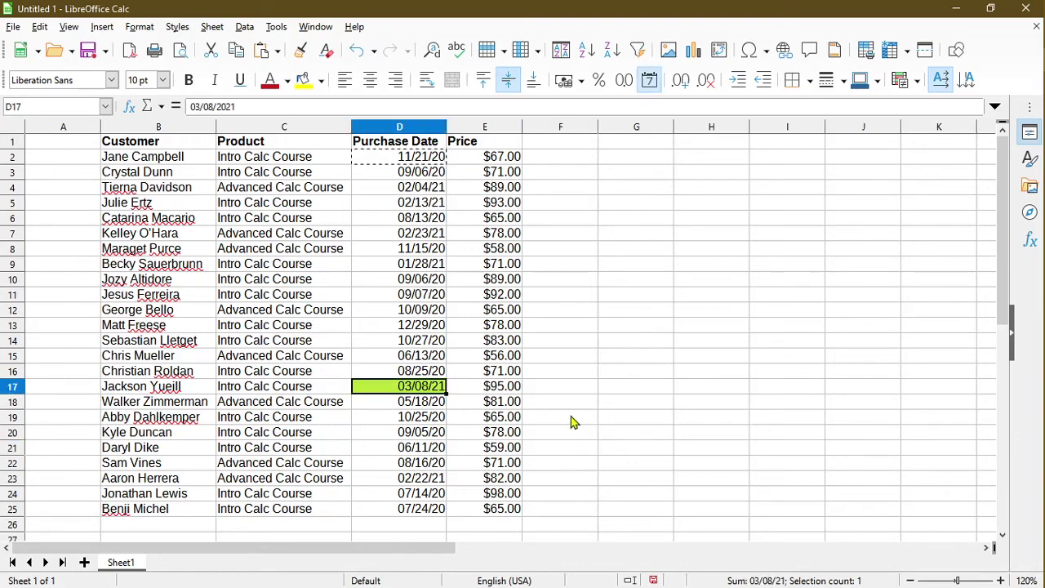